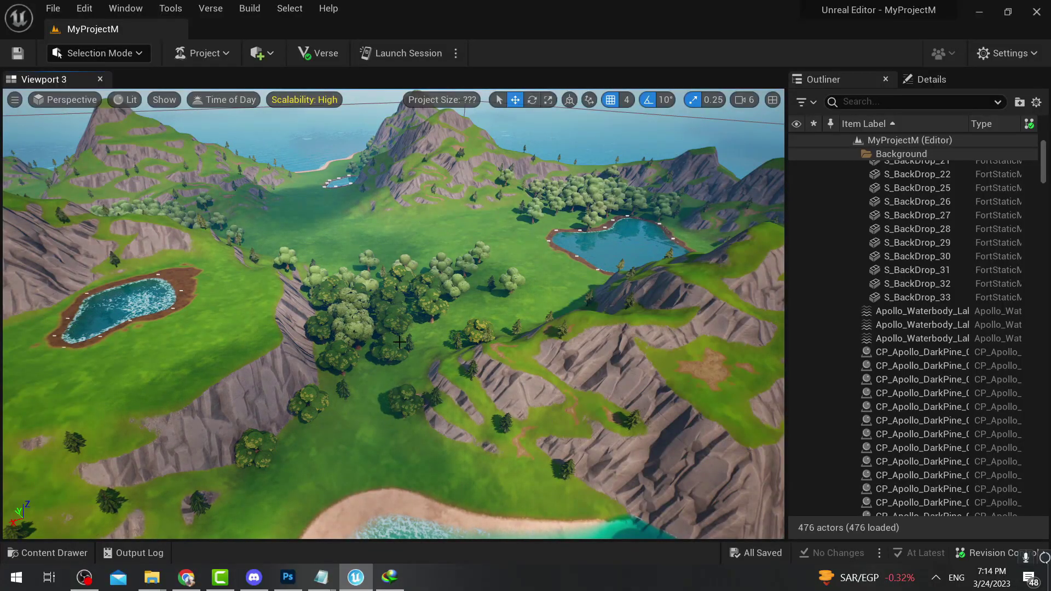
Show the Place Actors classes and place a Cine Camera Actor from the cinematic category on the grassy terrain
left_click(125, 8)
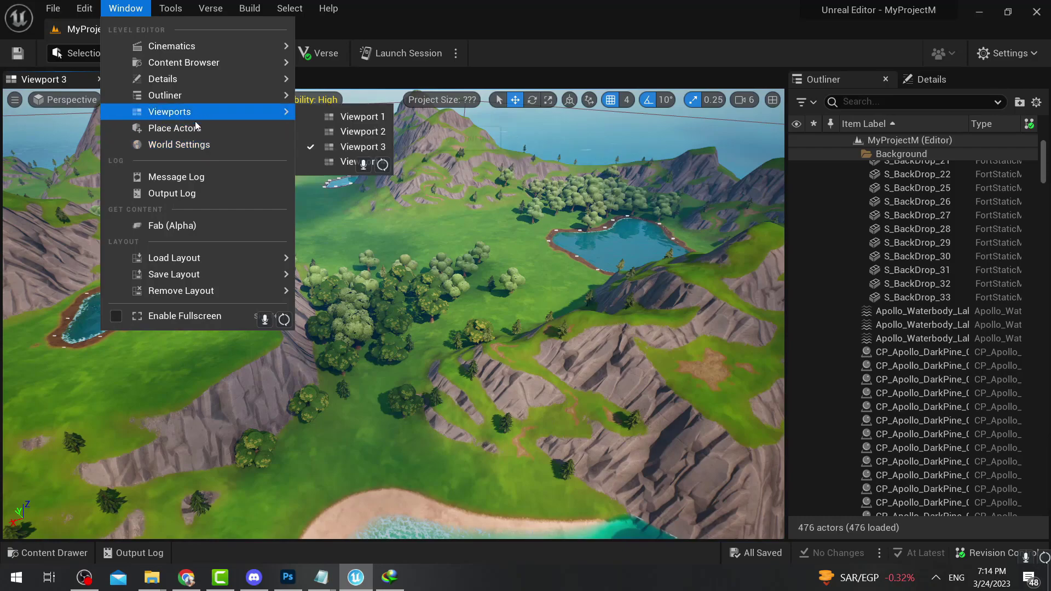
left_click(202, 129)
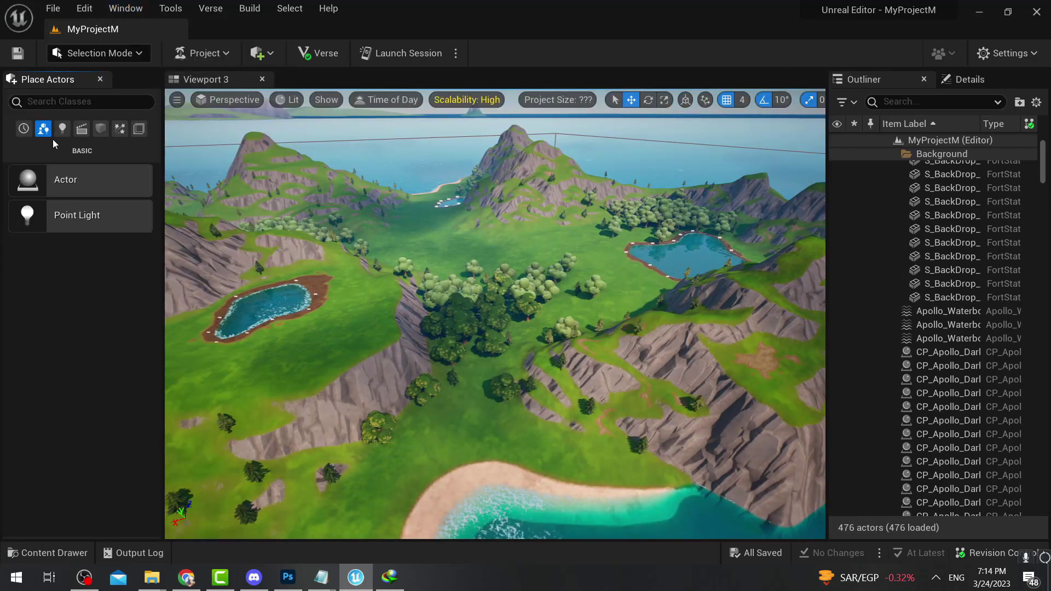
left_click(80, 130)
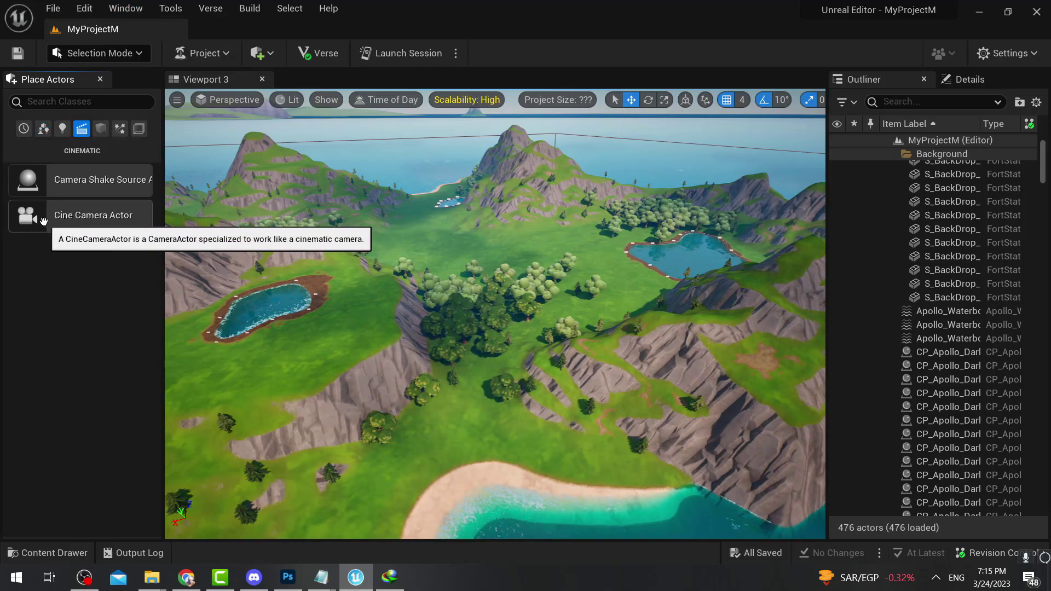
left_click_drag(80, 216, 542, 384)
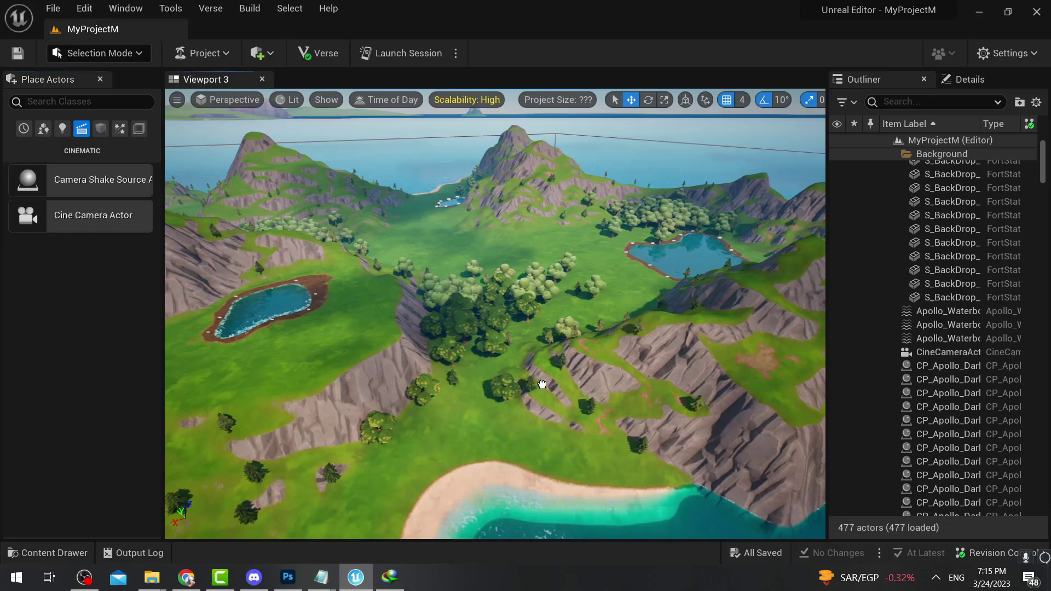
left_click_drag(562, 434, 572, 323)
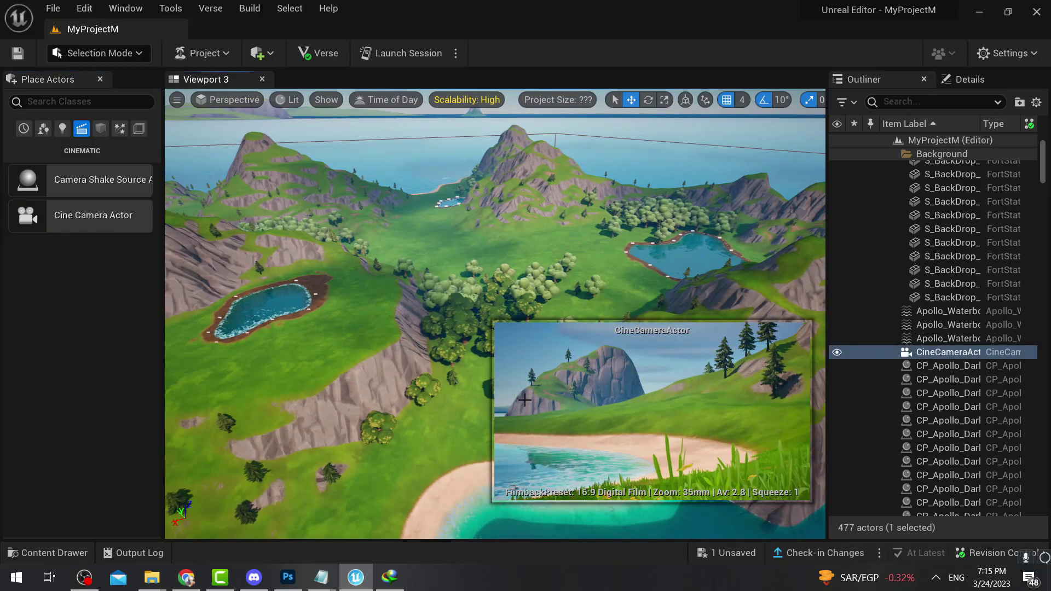
Focus on the new cine camera and raise it along its vertical axis well above the grass
double_click(931, 353)
scroll(495, 314, "down", 5)
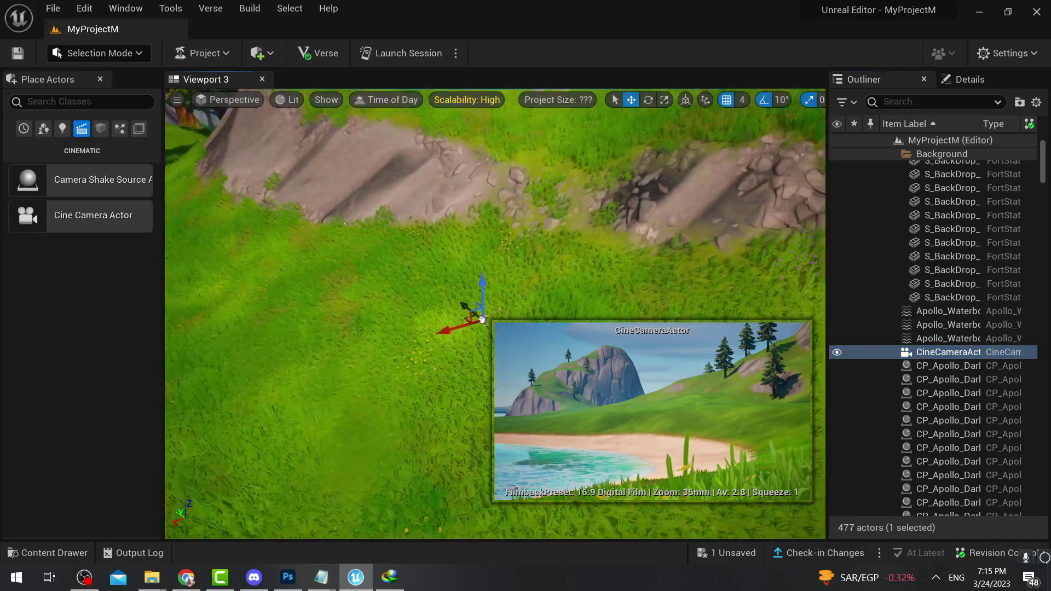
double_click(969, 355)
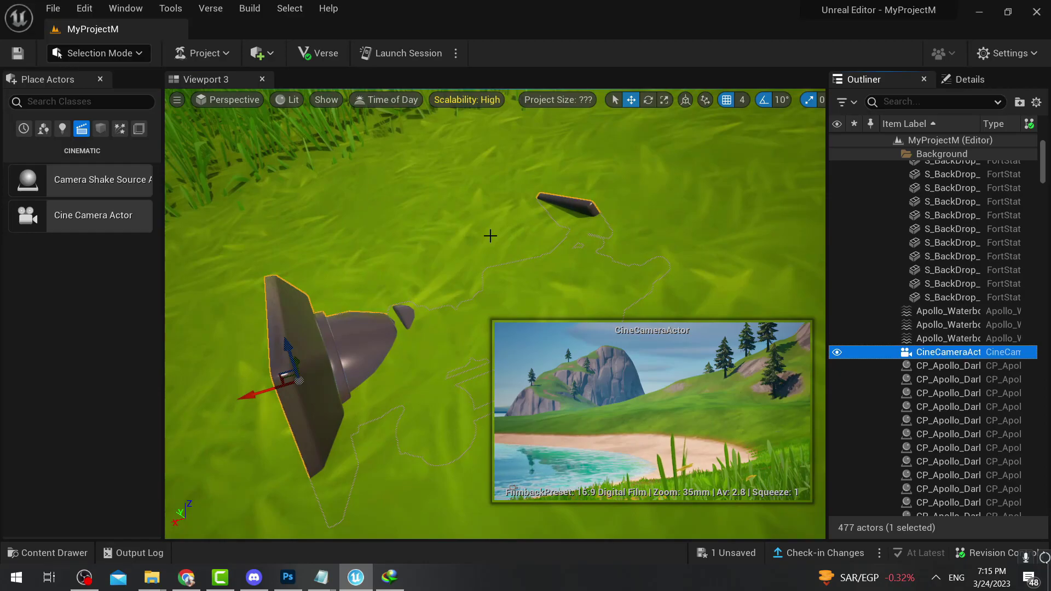
key("e")
right_click_drag(502, 249, 481, 296)
left_click(631, 100)
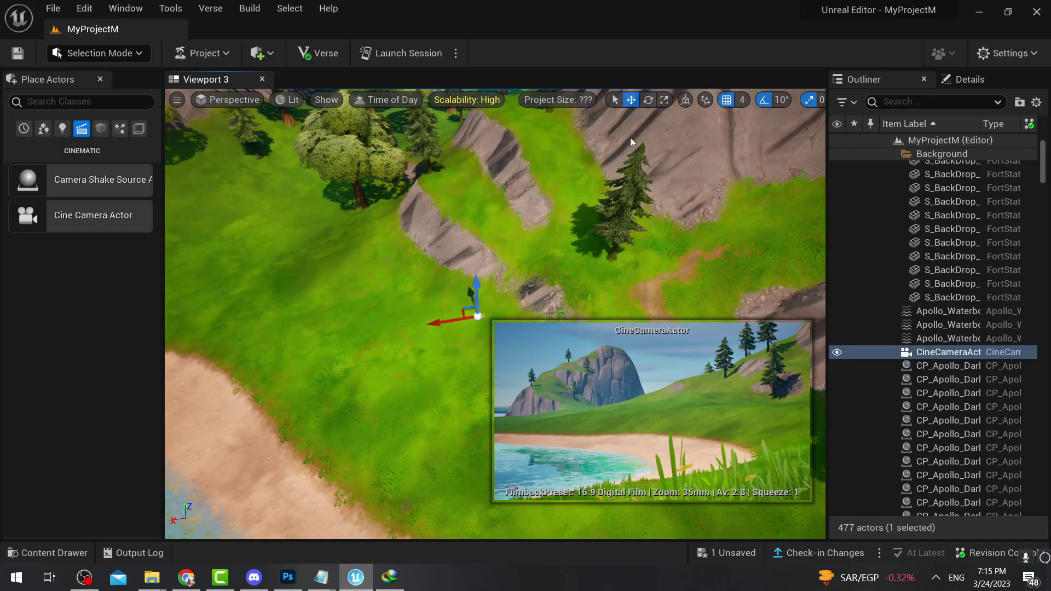
right_click_drag(548, 230, 537, 253)
left_click_drag(483, 264, 482, 123)
right_click_drag(483, 124, 479, 89)
left_click_drag(485, 202, 478, 148)
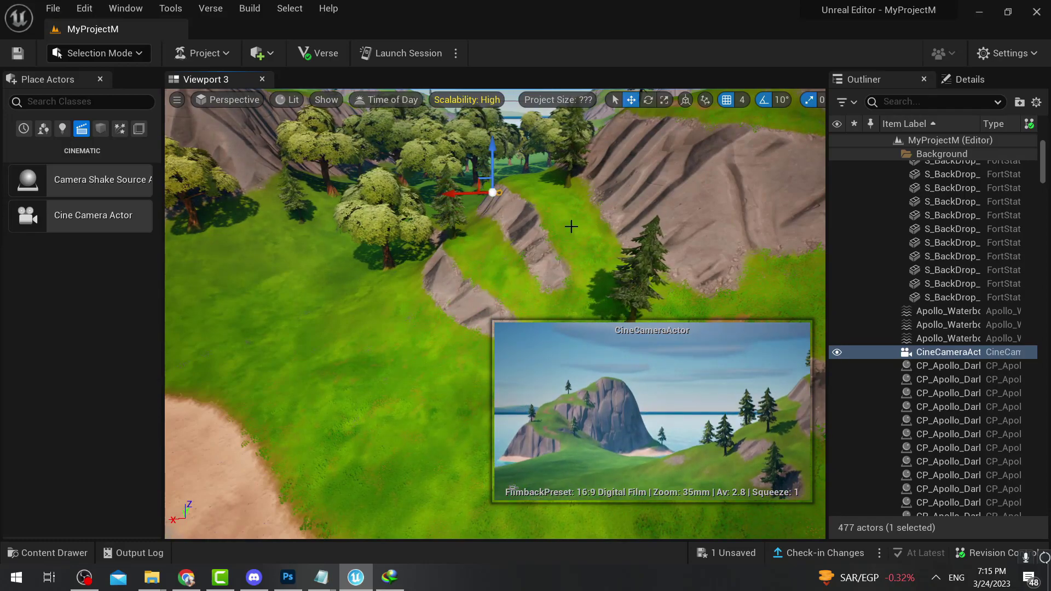
mouse_move(570, 225)
right_mouse_down()
mouse_move(567, 181)
mouse_move(572, 234)
right_mouse_up()
key("w")
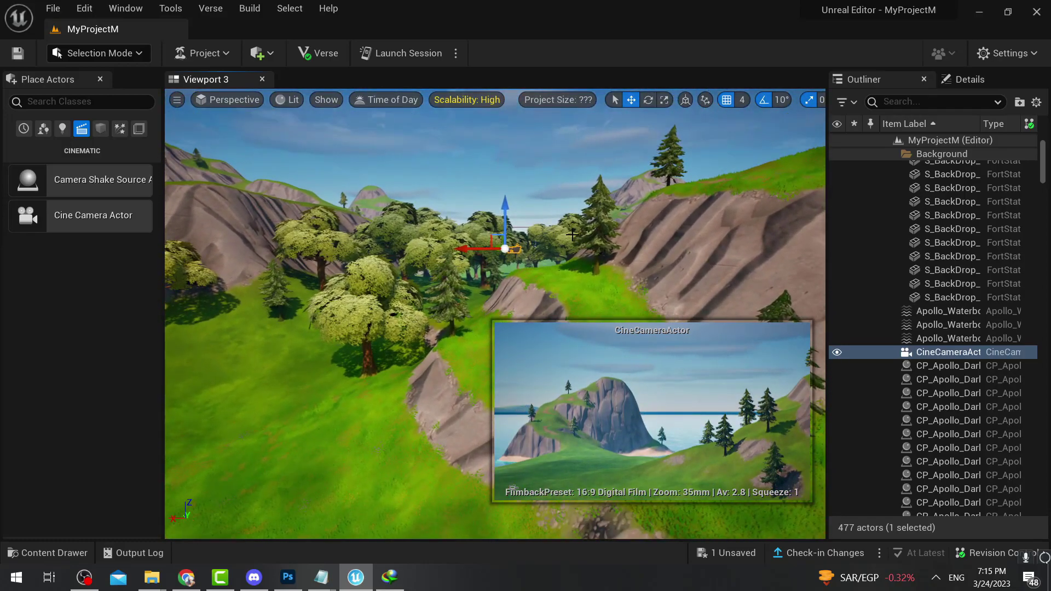
Turn the cine camera about the vertical axis by adjusting the Z rotation value in its details
left_click(648, 100)
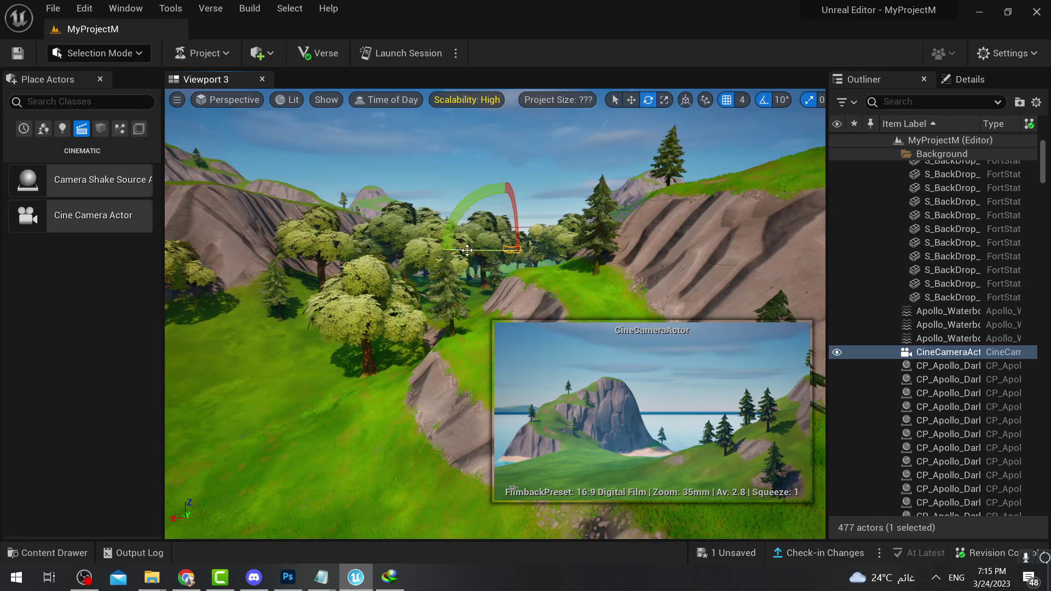
left_click(633, 99)
left_click(969, 80)
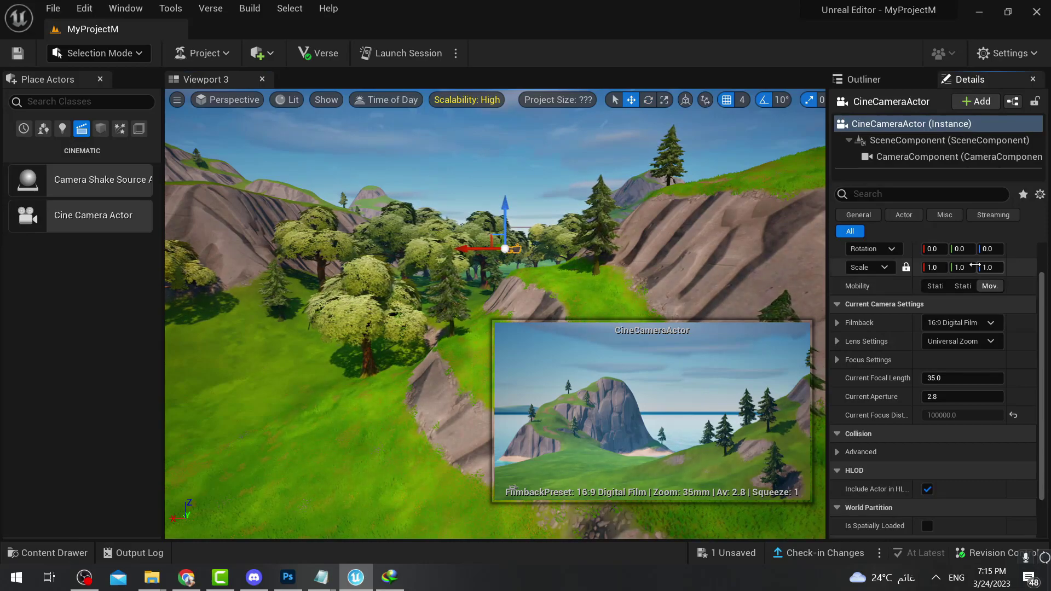
left_click(989, 249)
left_click_drag(988, 249, 1035, 249)
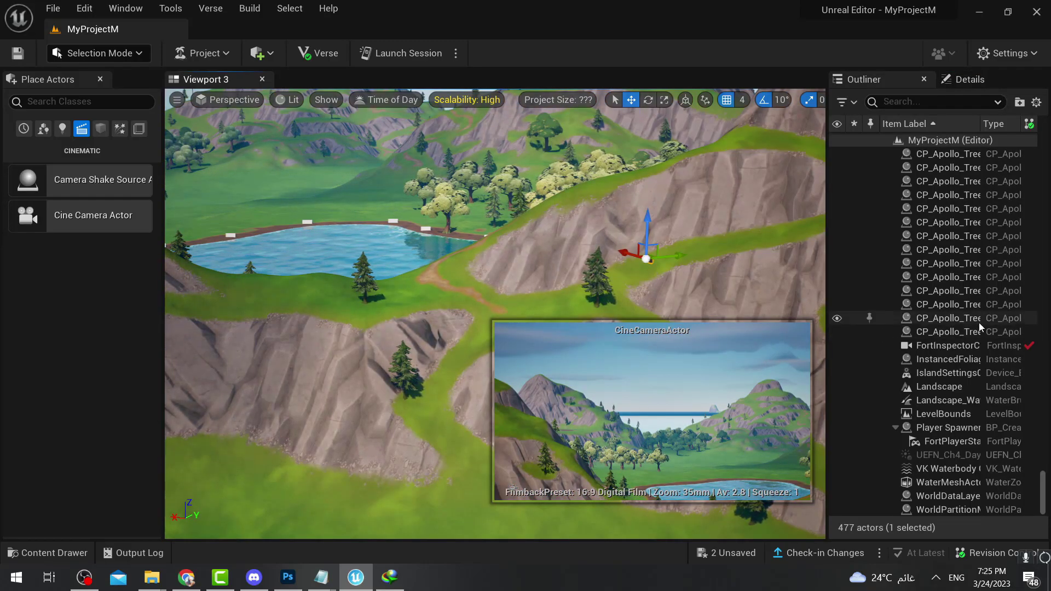
Reselect the cine camera actor and rename it TestCamera
left_click(643, 259)
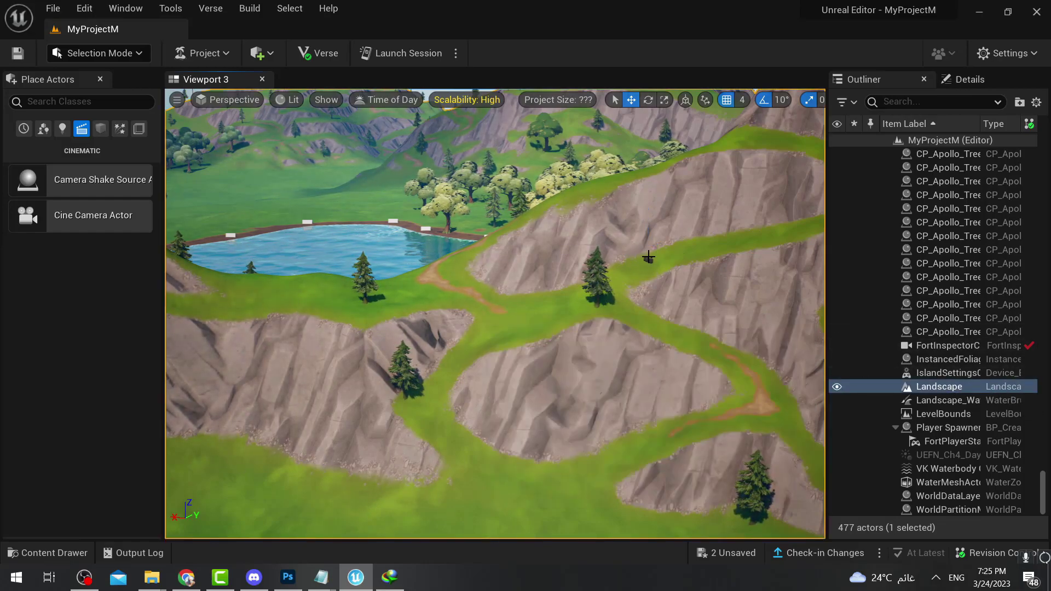
left_click(648, 257)
right_click(868, 335)
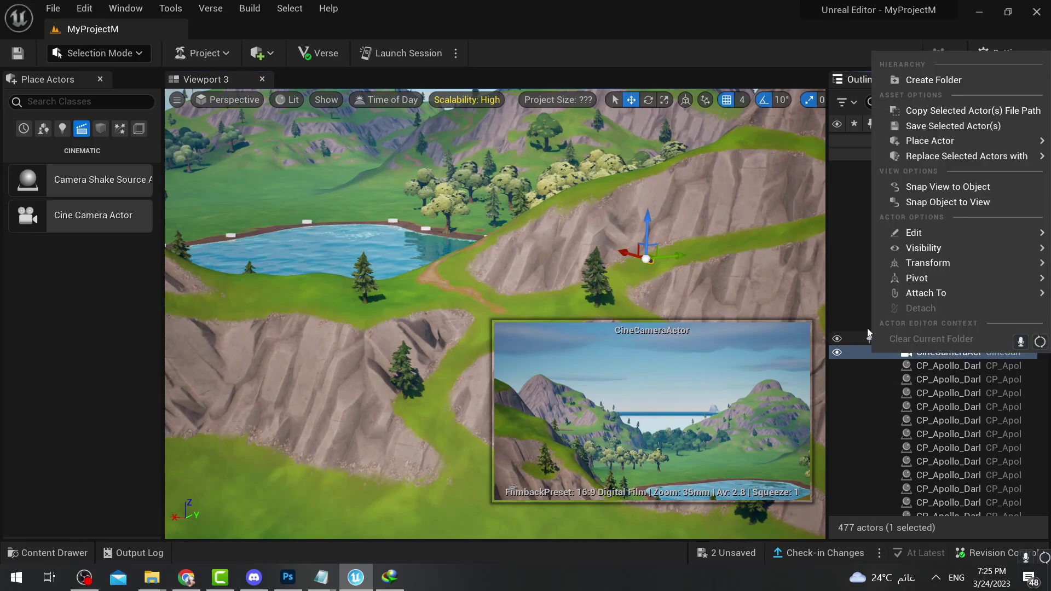
mouse_move(912, 233)
left_click(814, 324)
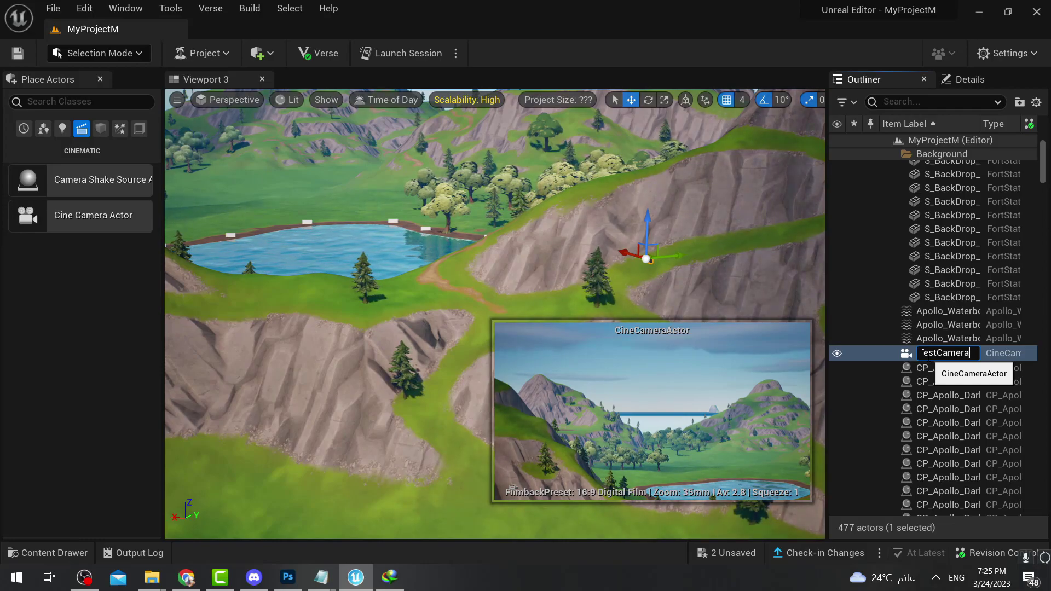
key("Return")
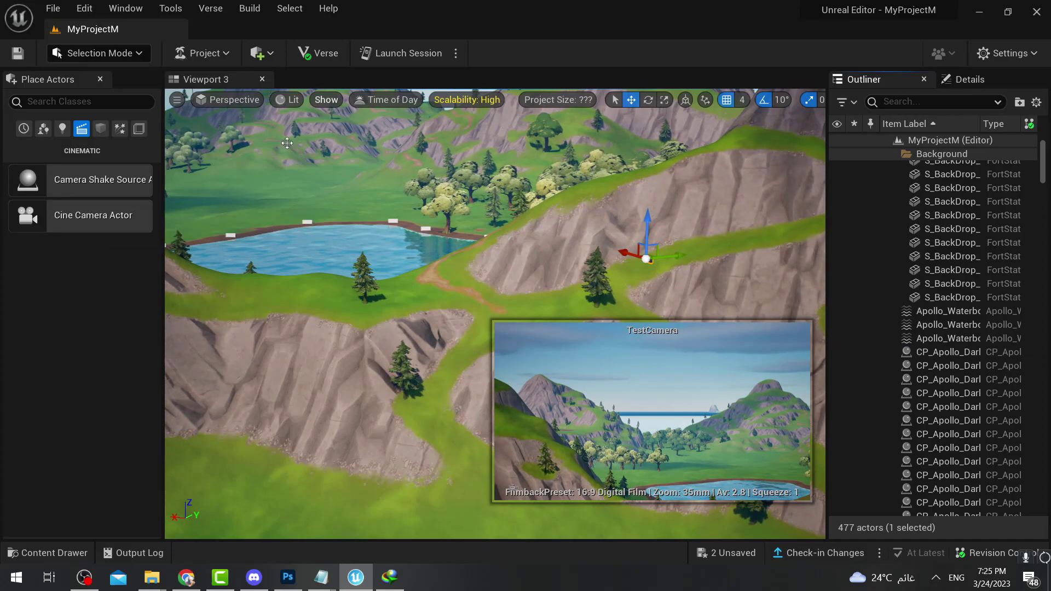
Close Place Actors, create a Level Sequence named Test in the MyProjectM Content folder, and open it
left_click(100, 79)
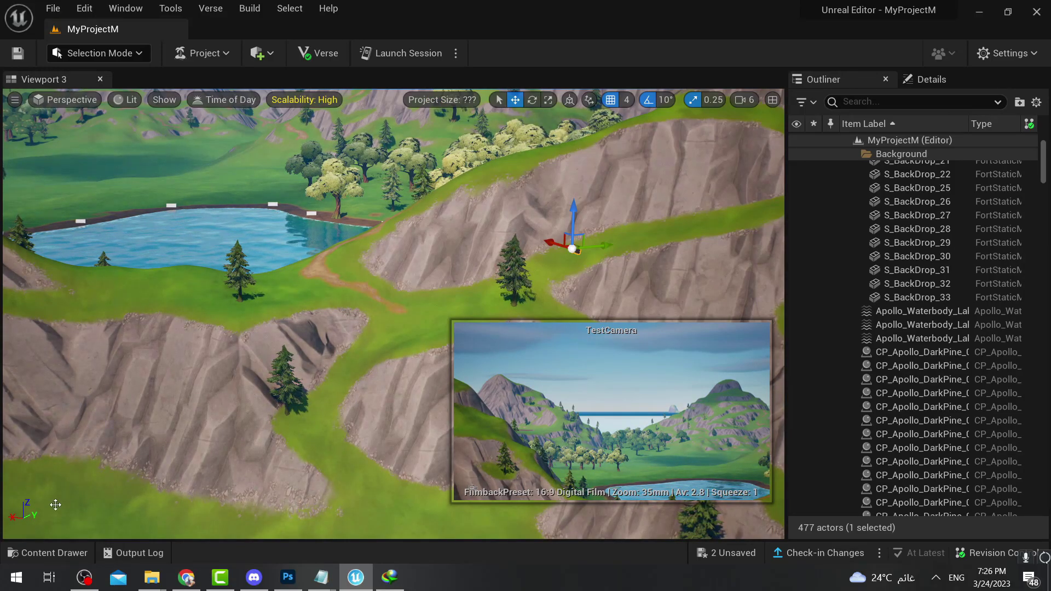
left_click(73, 561)
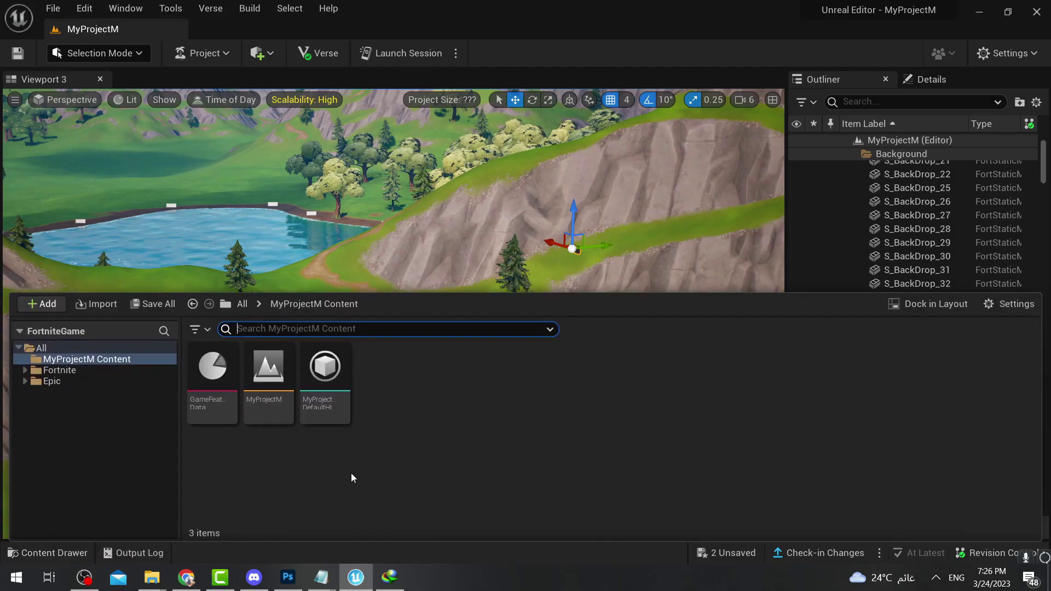
right_click(398, 446)
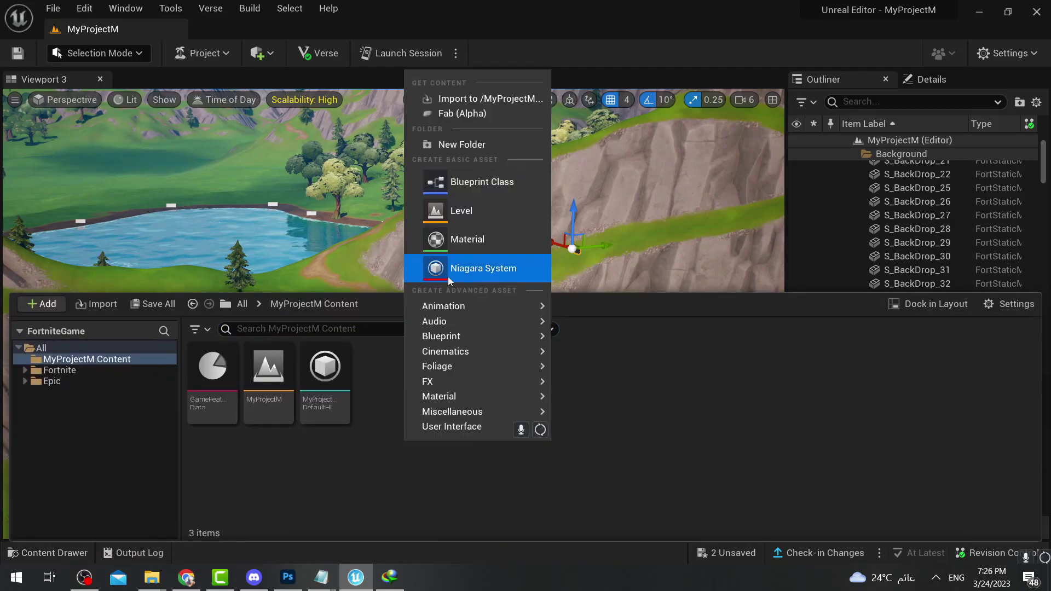
mouse_move(462, 353)
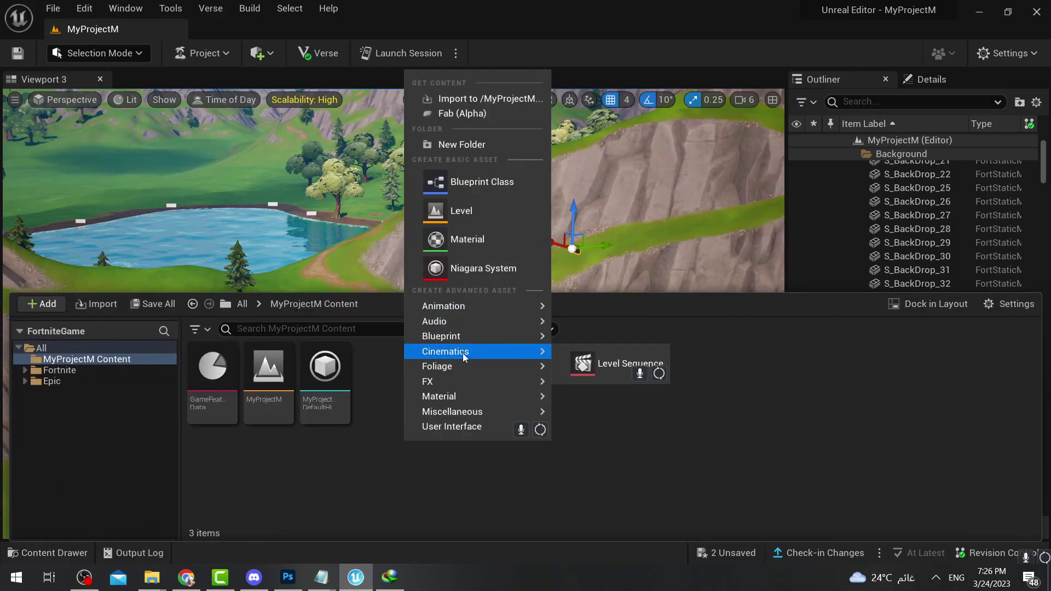
left_click(617, 368)
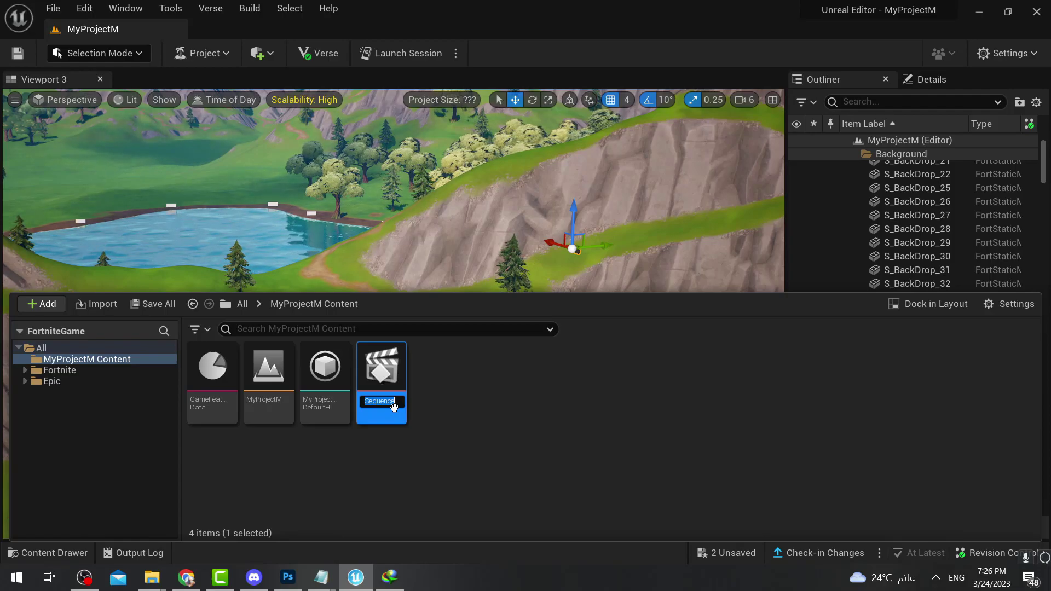
type("Test")
key("Return")
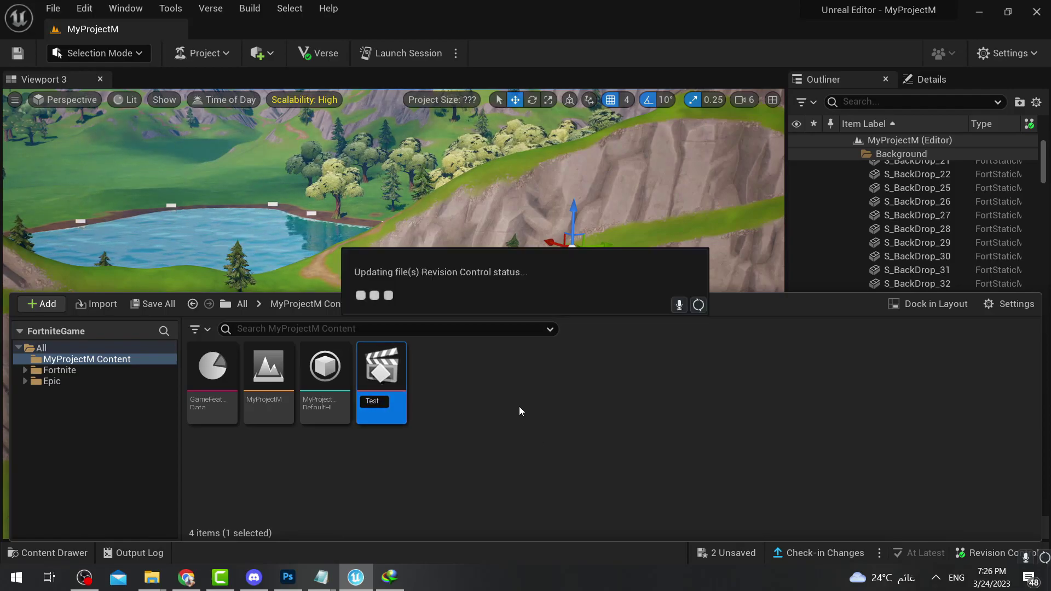
double_click(382, 374)
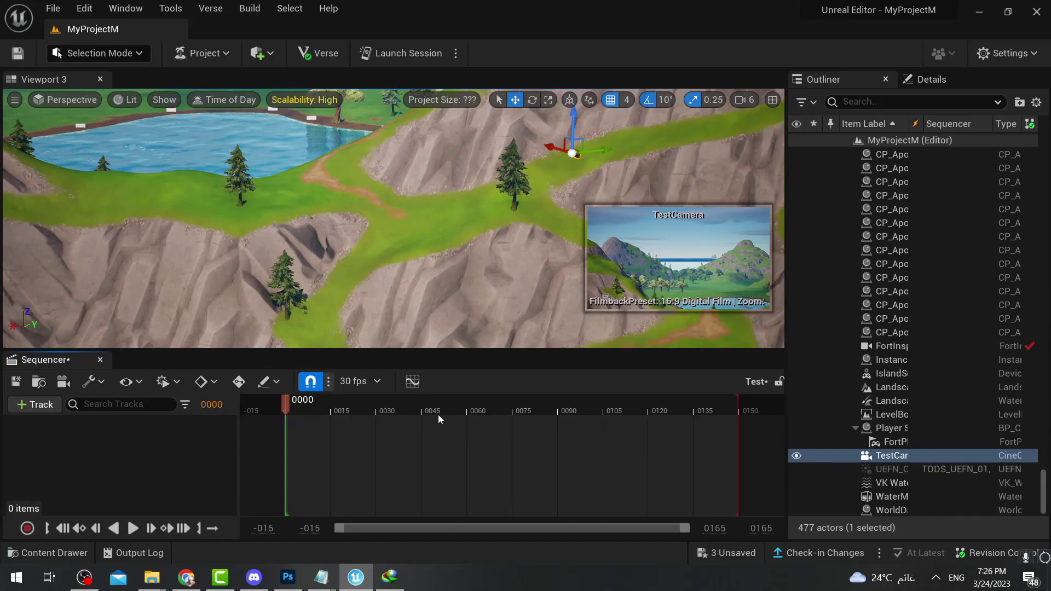
Preview playback of the empty Test sequence and return the playhead to frame 0
left_click_drag(286, 412, 267, 449)
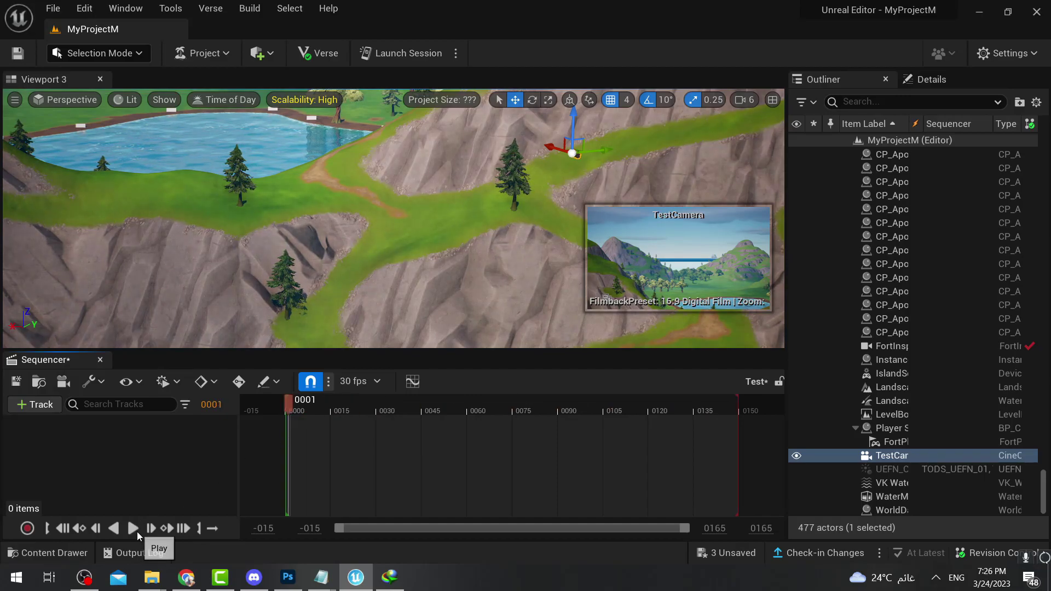
left_click(137, 531)
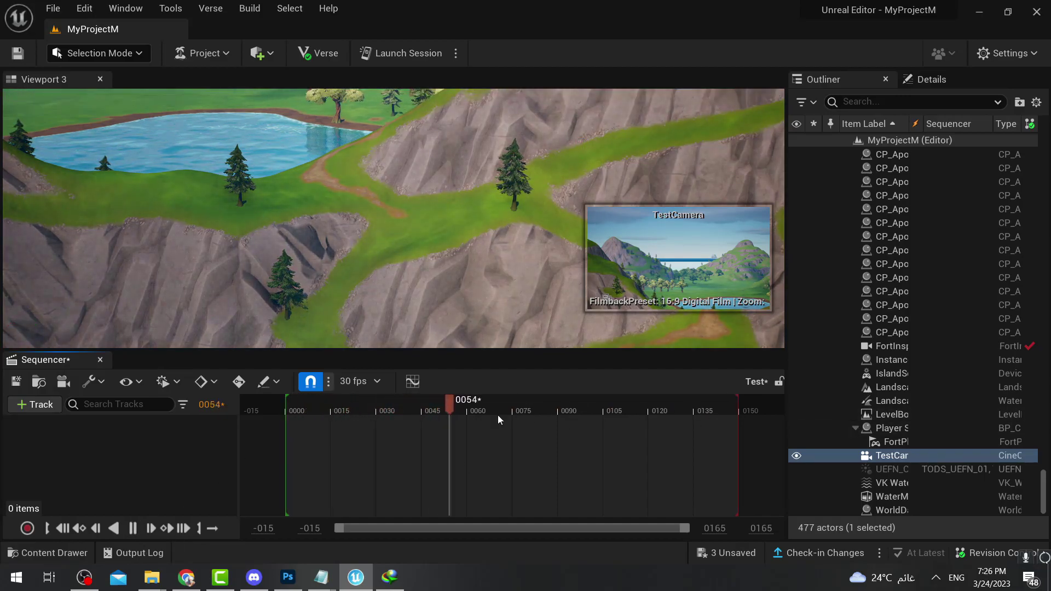
left_click_drag(485, 404, 287, 409)
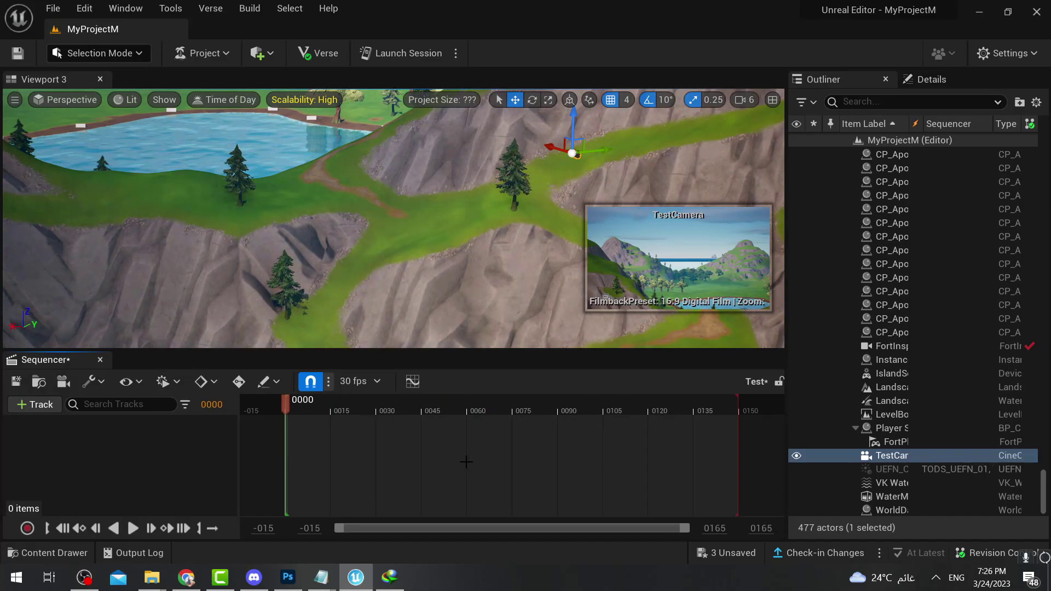
Extend the sequence's playback end to about frame 320 and set its display rate to 60 fps
scroll(466, 462, "down", 5, "ctrl")
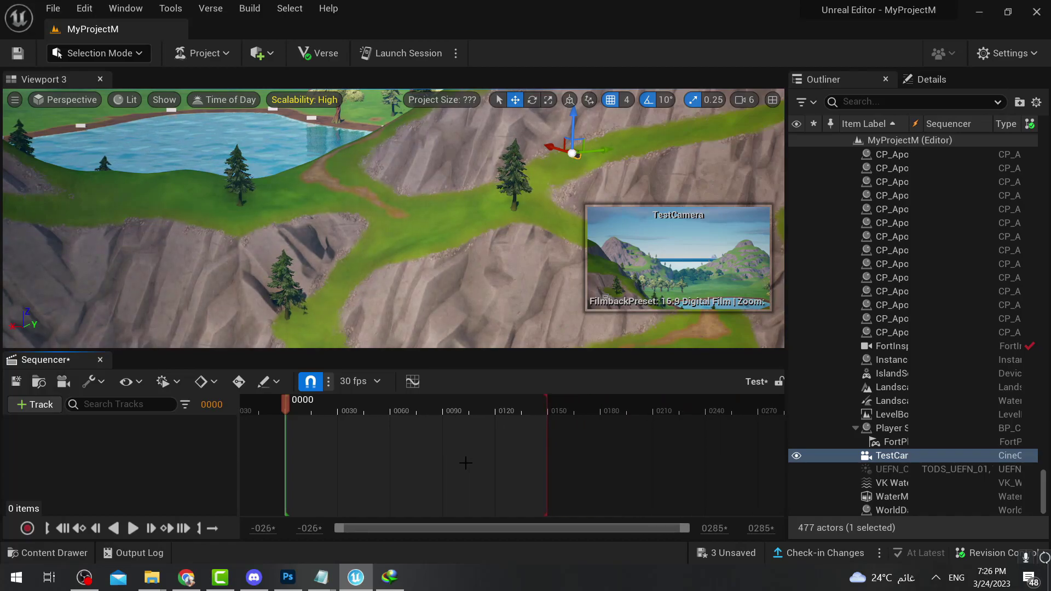
scroll(514, 462, "down", 2, "ctrl")
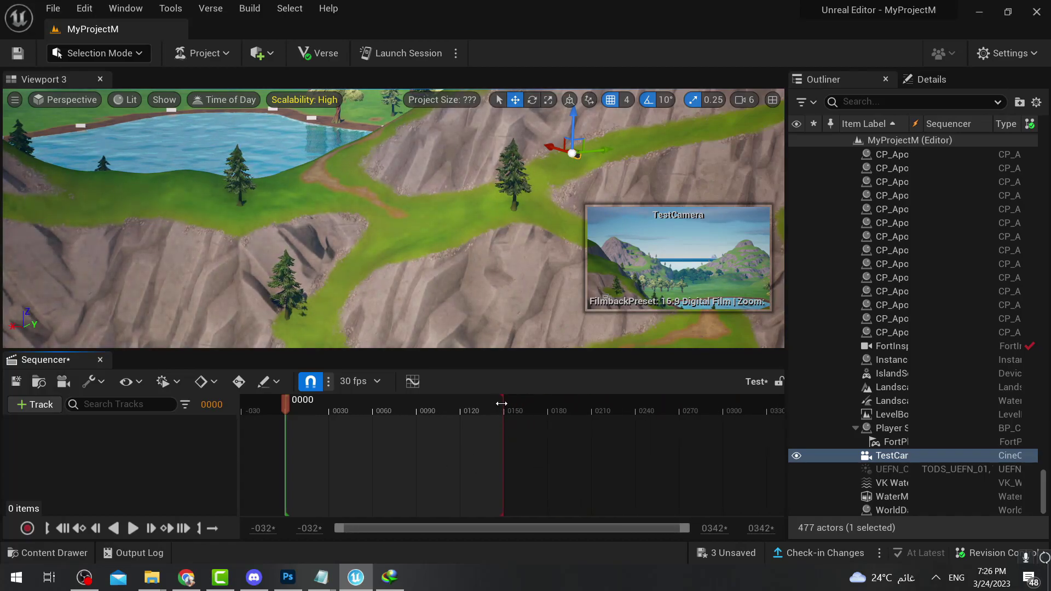
mouse_move(501, 404)
left_mouse_down()
mouse_move(761, 424)
mouse_move(570, 425)
mouse_move(756, 436)
left_mouse_up()
left_click(355, 381)
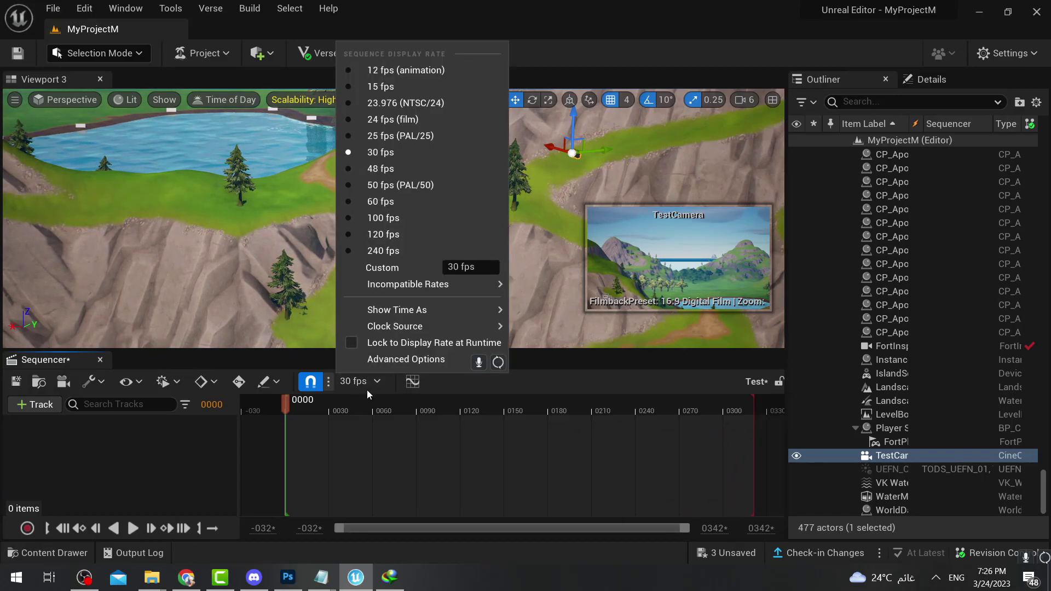
left_click(393, 206)
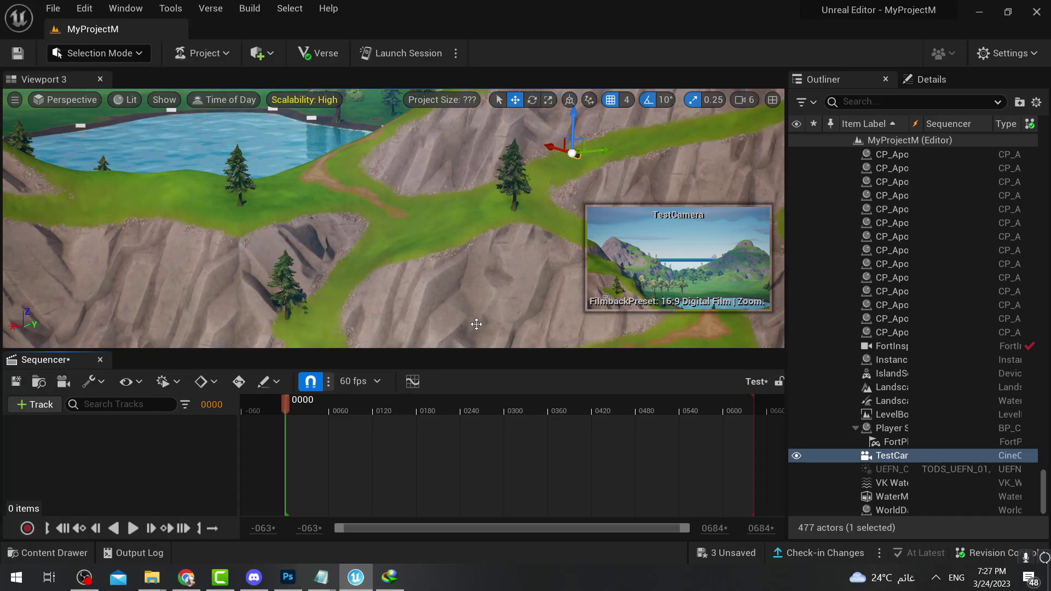
left_click(35, 406)
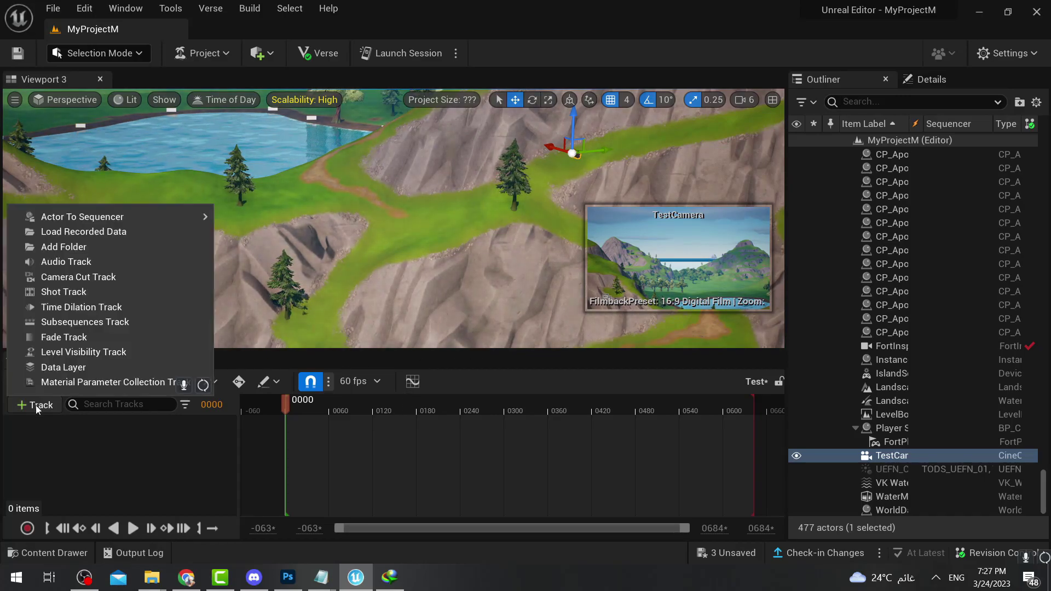
mouse_move(100, 219)
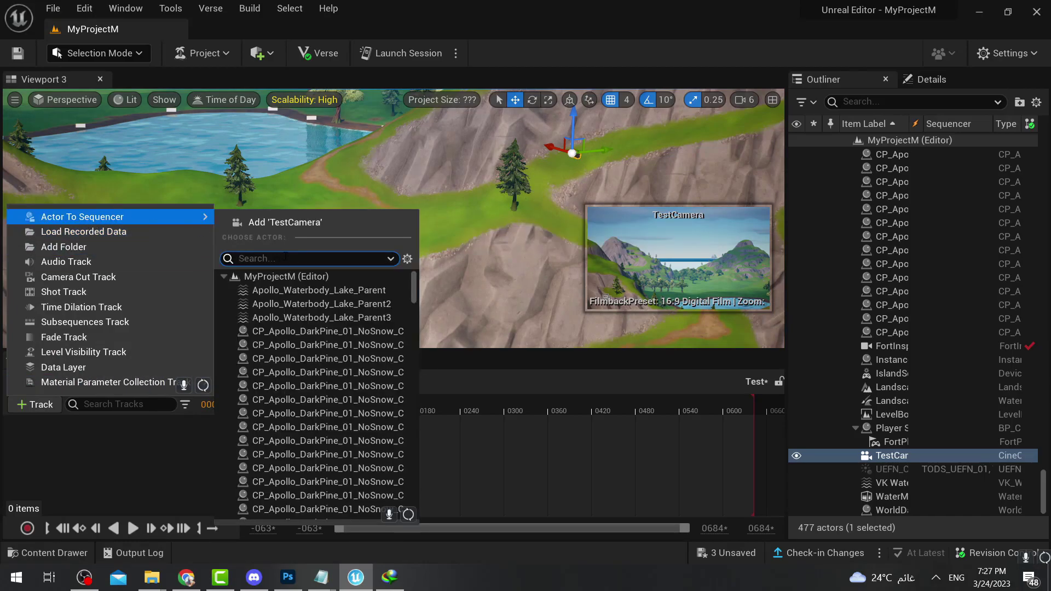
type("t")
key("BackSpace")
type("camer")
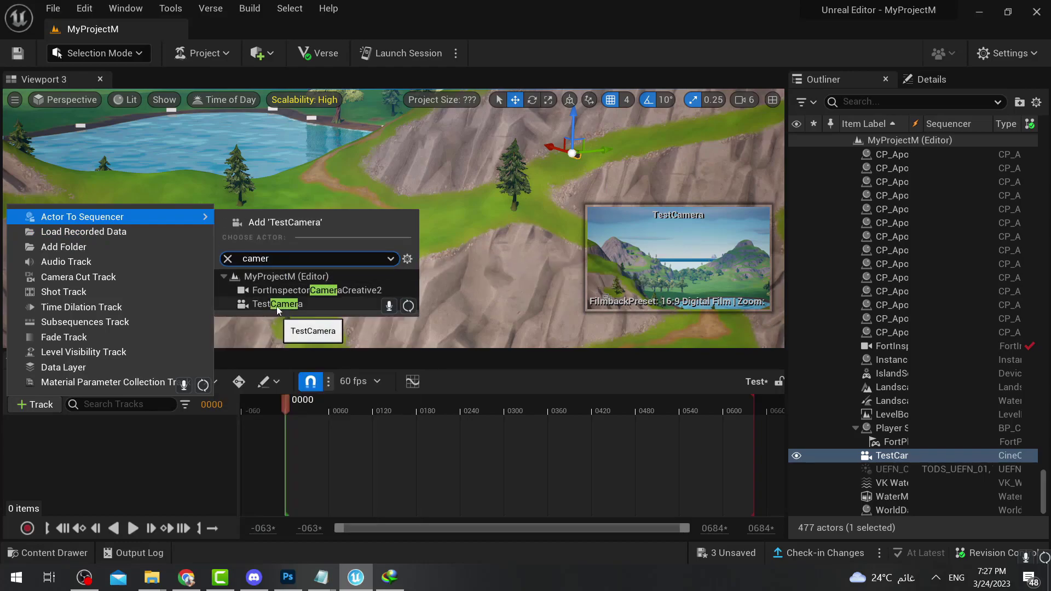
left_click(228, 258)
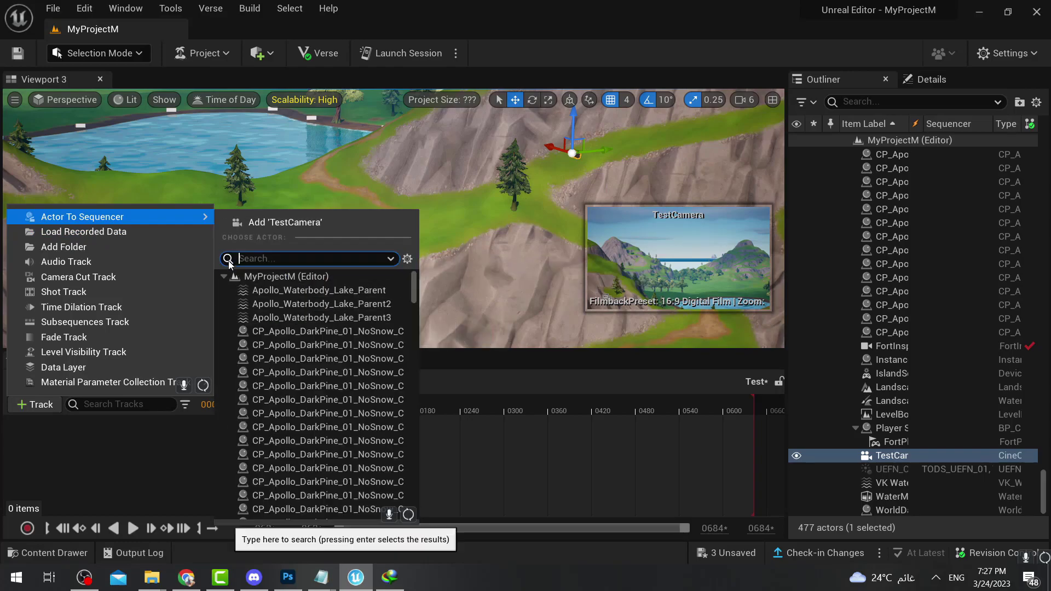
left_click(207, 164)
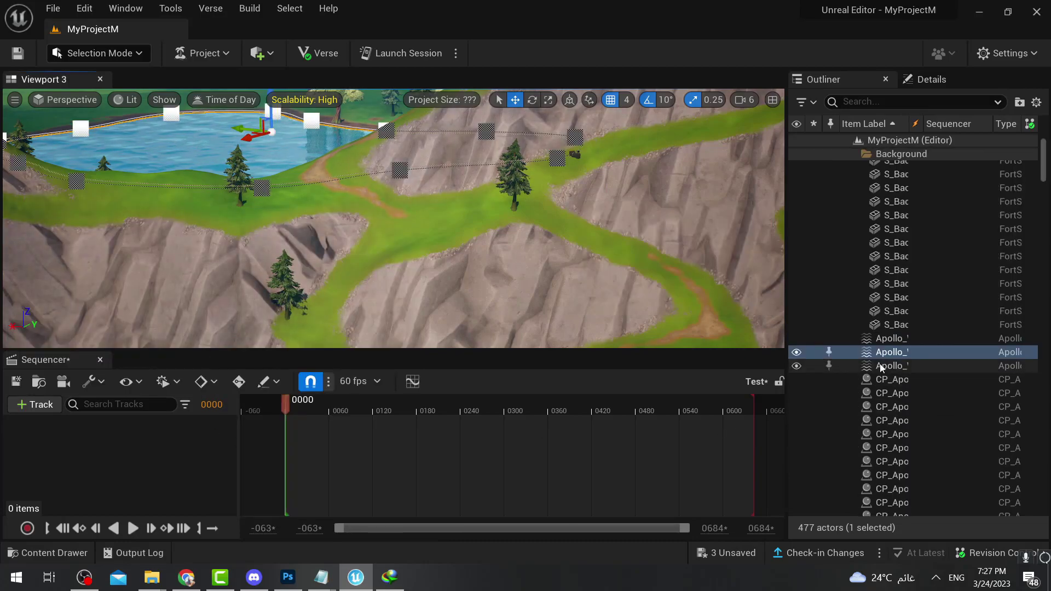
Select the TestCamera actor in the level and add it to the Test sequence as a track
left_click(898, 284)
scroll(901, 307, "down", 6)
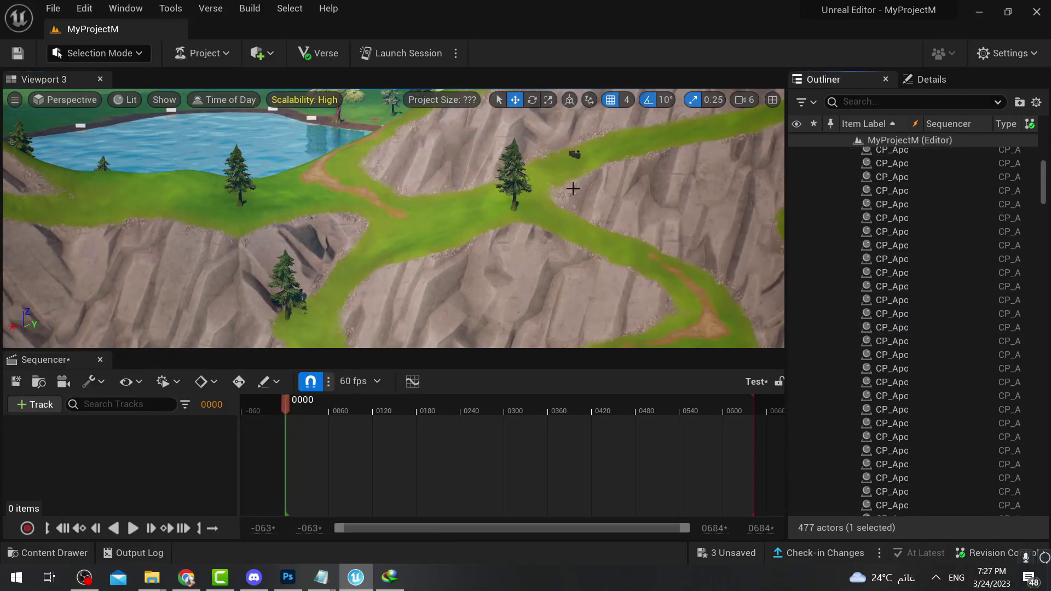
left_click(574, 154)
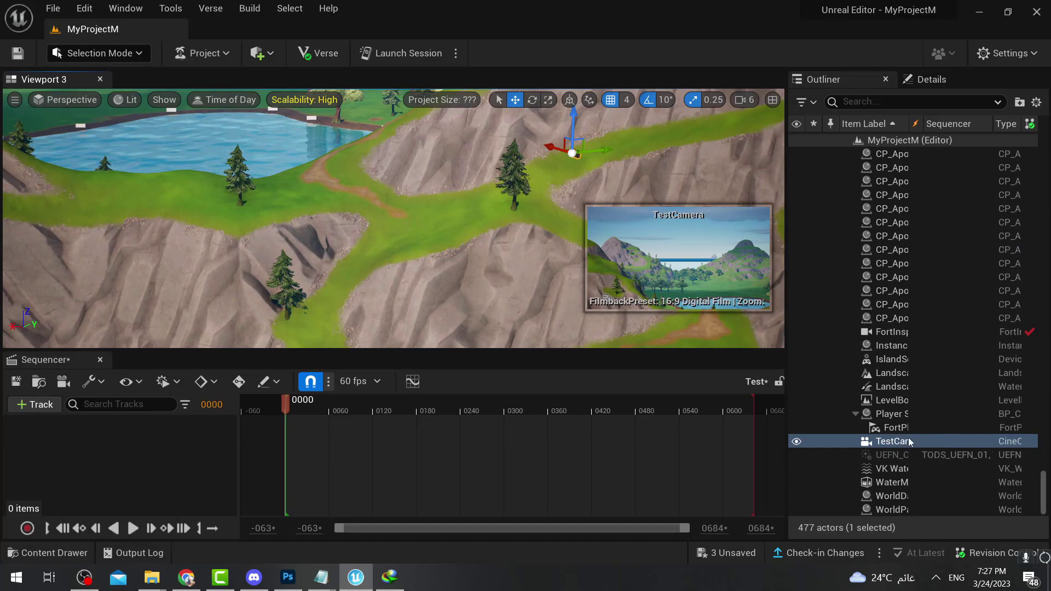
left_click_drag(901, 445, 115, 455)
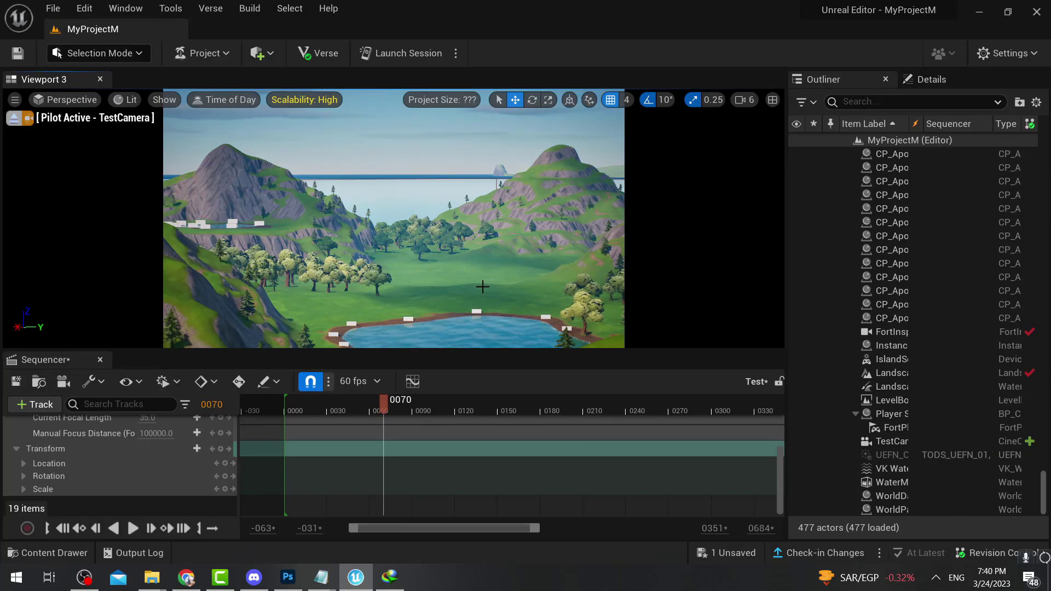
Fly the piloted TestCamera back and up to frame a wide, high view of the island with both lakes
right_click_drag(483, 287, 458, 275)
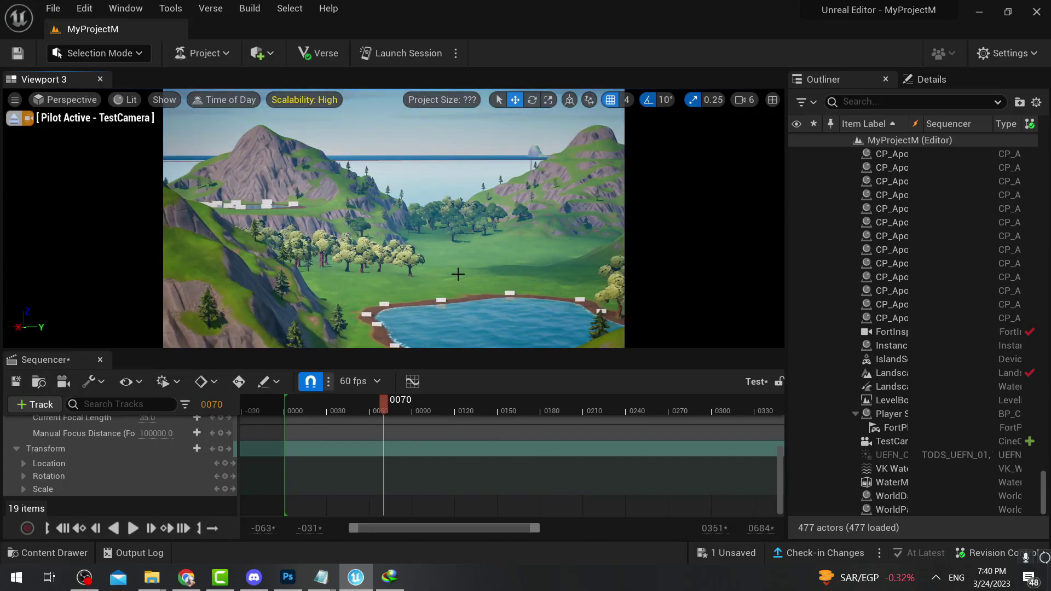
mouse_move(469, 231)
right_mouse_down()
mouse_move(460, 284)
mouse_move(468, 323)
mouse_move(469, 263)
mouse_move(537, 260)
mouse_move(411, 219)
mouse_move(471, 290)
mouse_move(470, 225)
right_mouse_up()
key("s")
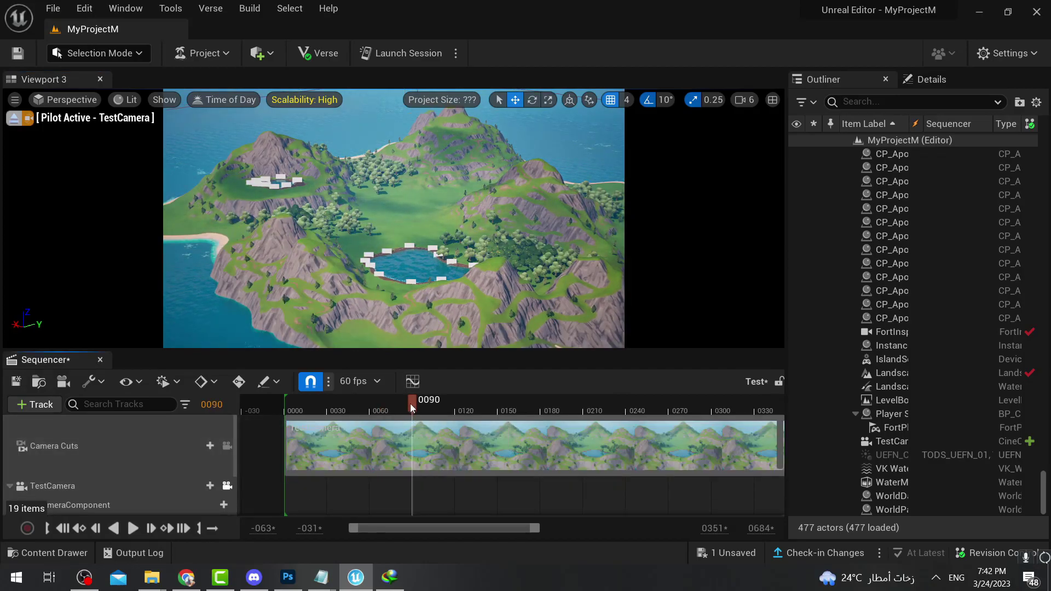
Return the playhead to frame 0 and key TestCamera's Location, Rotation and Scale there
left_click_drag(411, 406, 300, 414)
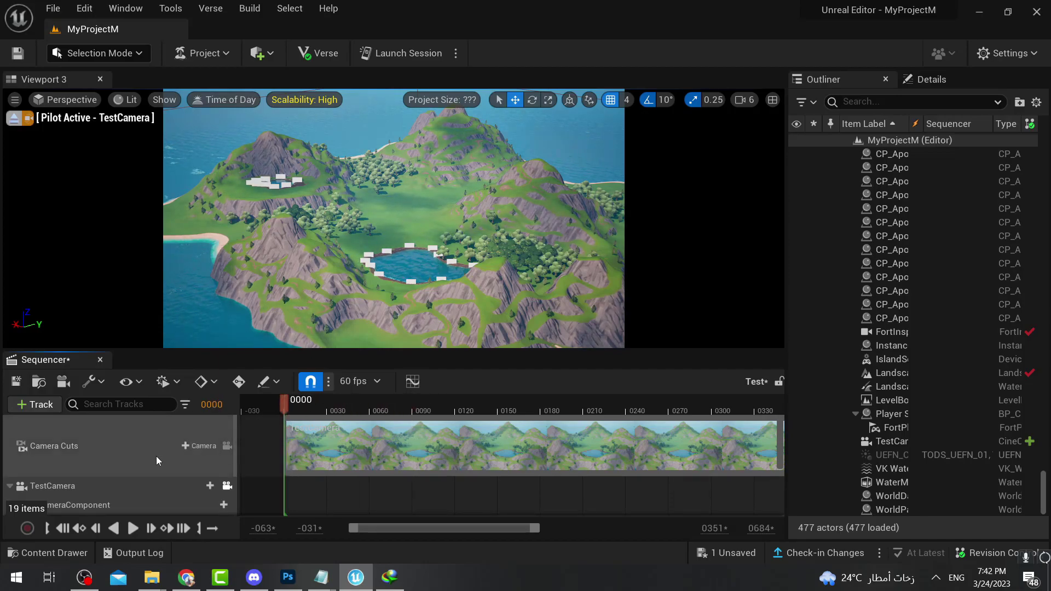
scroll(158, 456, "down", 3)
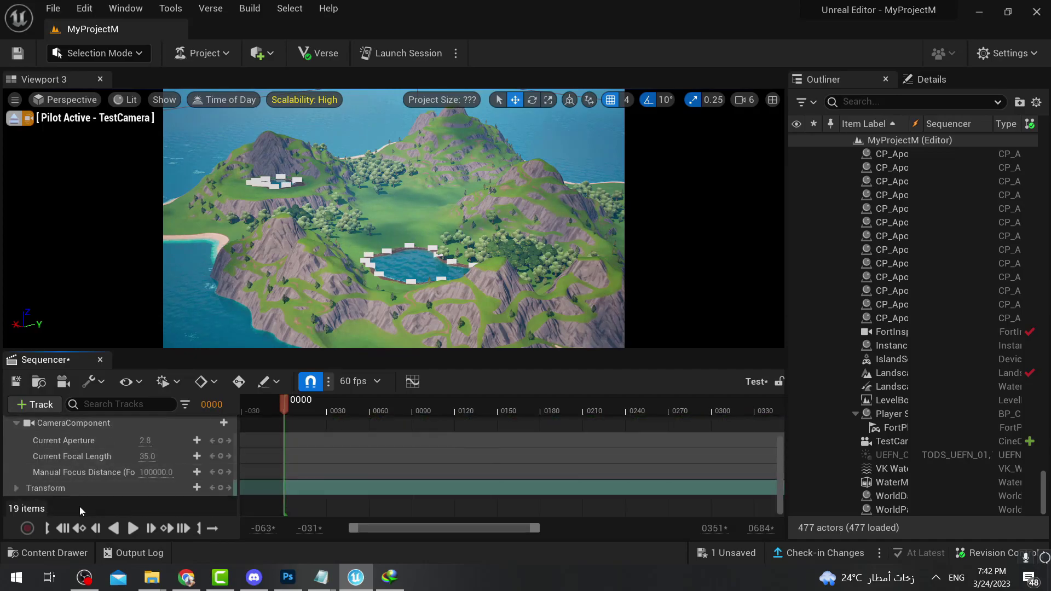
scroll(254, 468, "down", 2)
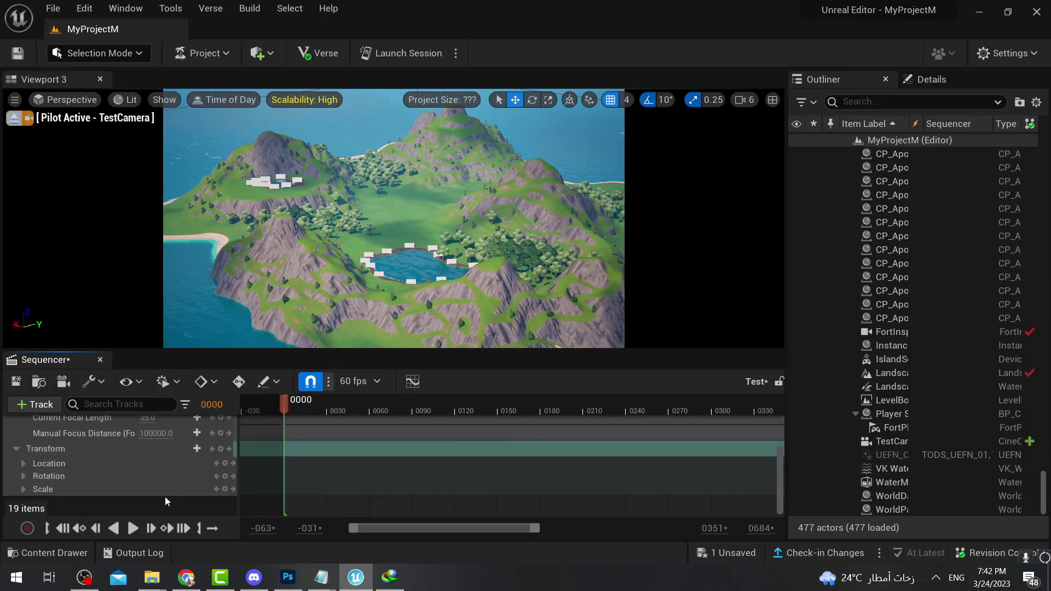
left_click(226, 465)
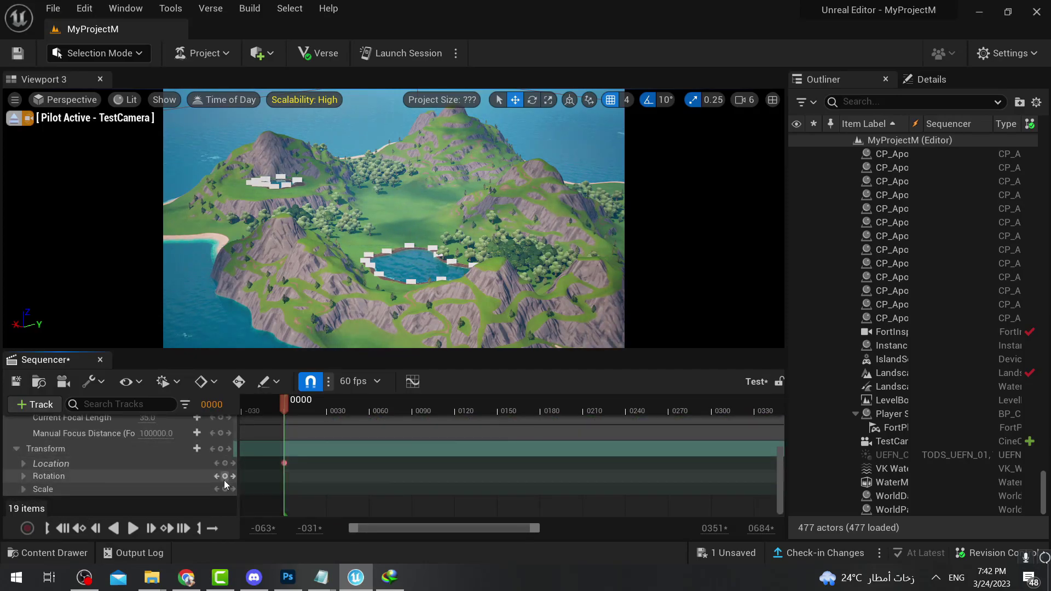
left_click(225, 477)
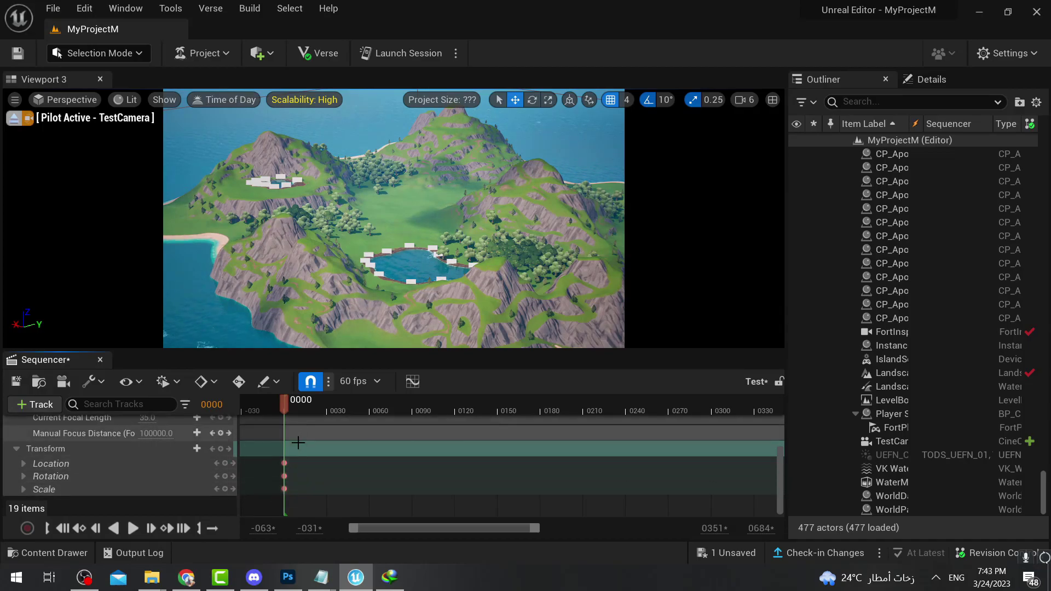
At frame 60, fly TestCamera in for a closer view of the large lake and key its Location, Rotation and Scale
left_click_drag(284, 406, 362, 417)
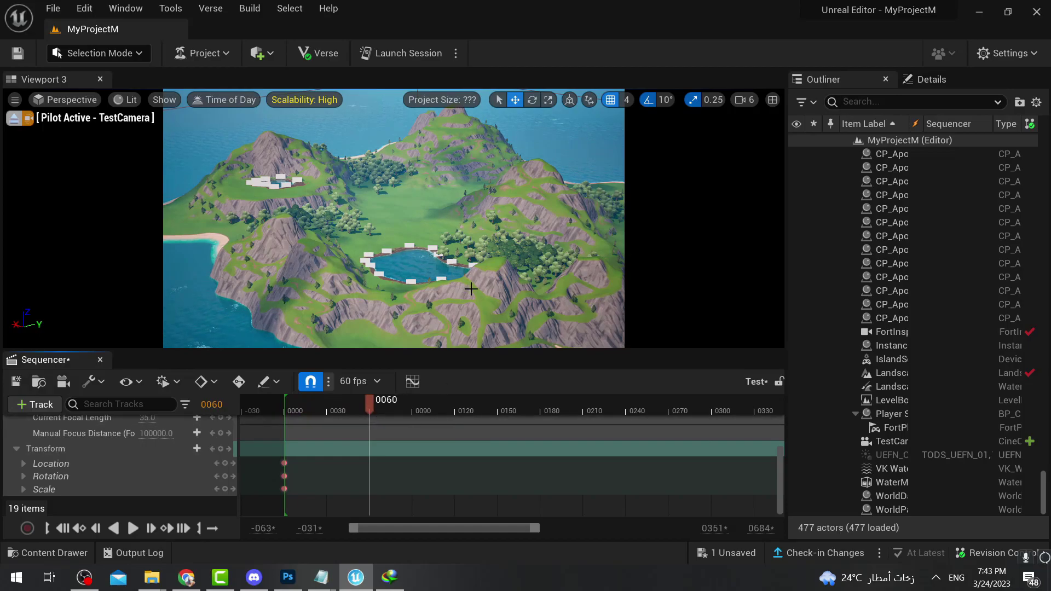
right_click_drag(471, 289, 472, 345)
key("w")
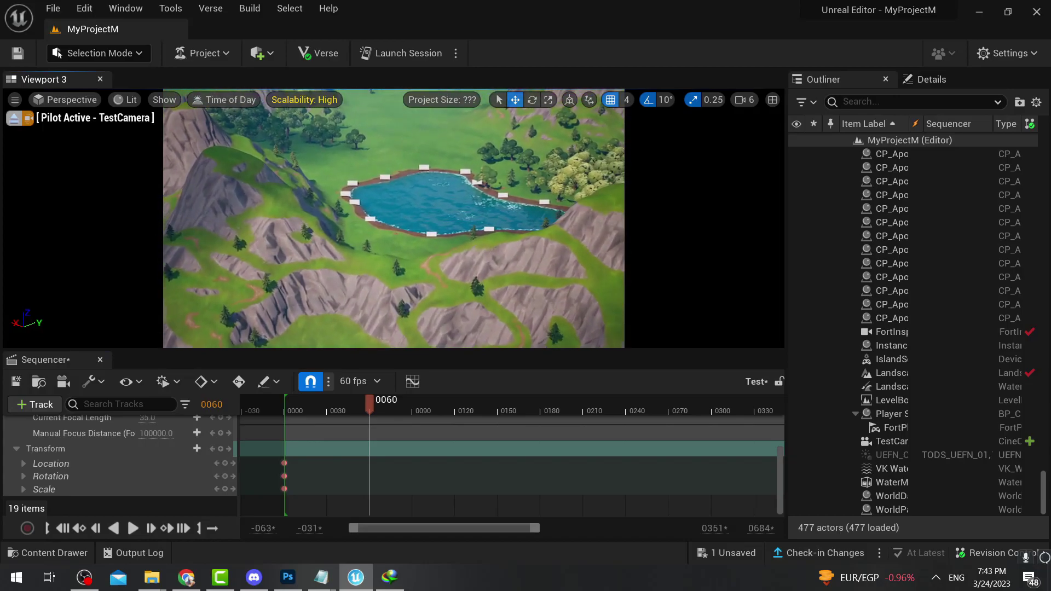
left_click_drag(450, 224, 455, 284)
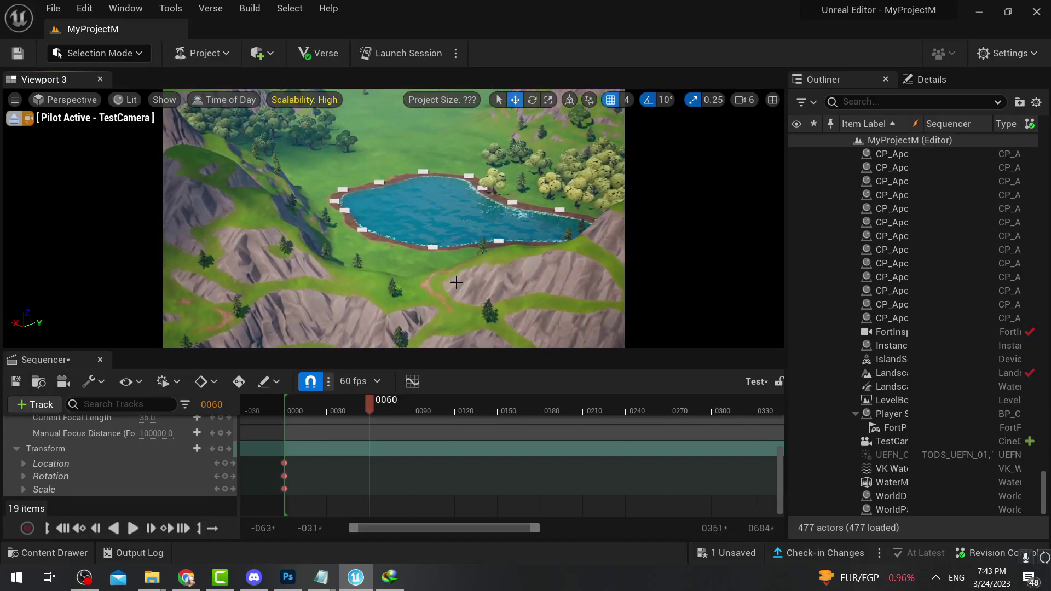
left_click(225, 465)
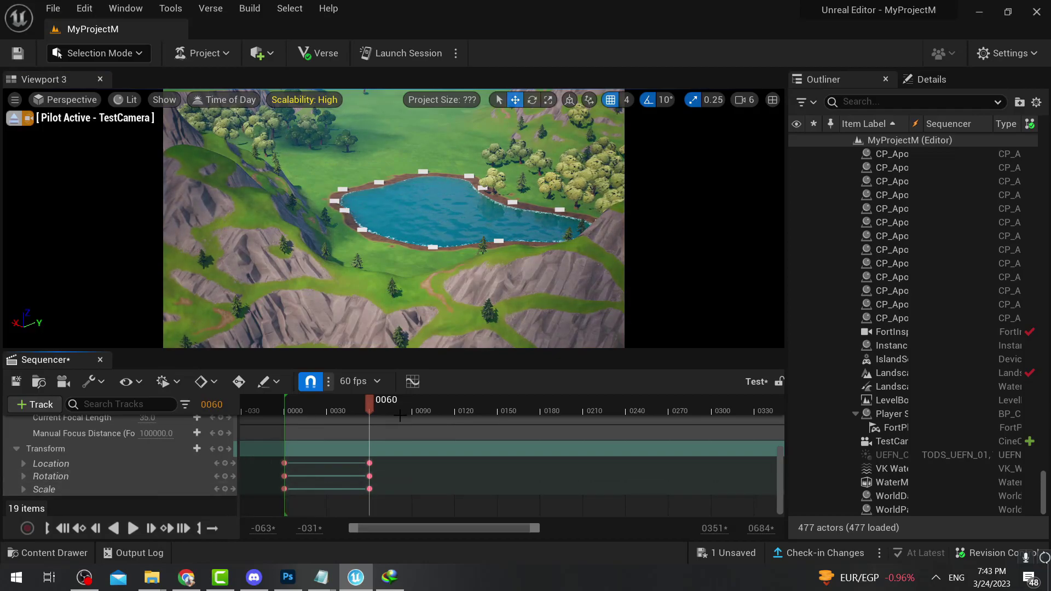
At frame 112, swing TestCamera around to view the lake with the forest behind it and key Location, Rotation and Scale
left_click_drag(413, 410, 444, 417)
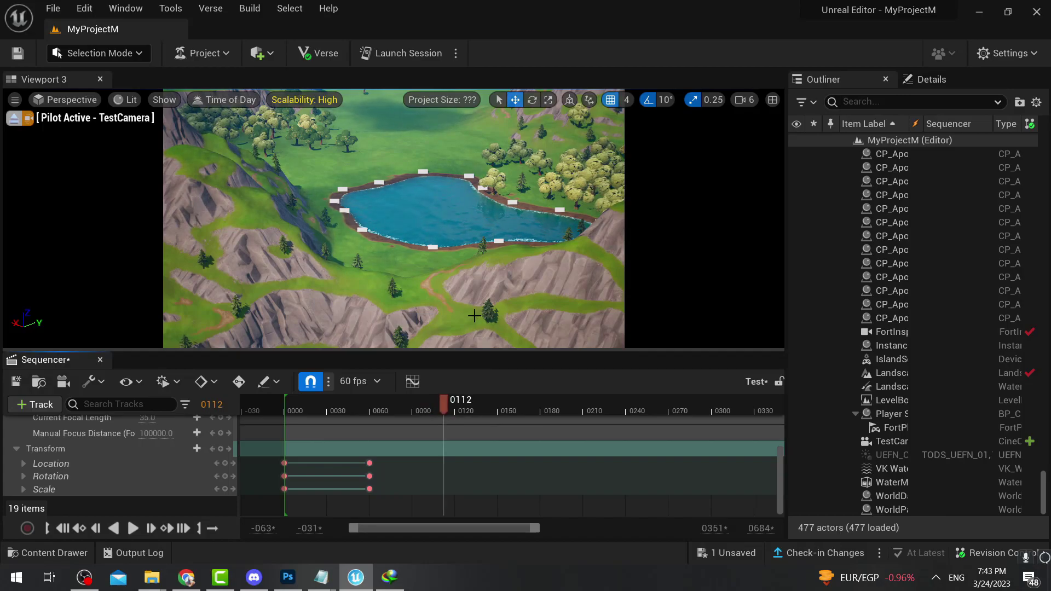
right_click_drag(393, 218, 403, 171)
right_click_drag(182, 102, 183, 102)
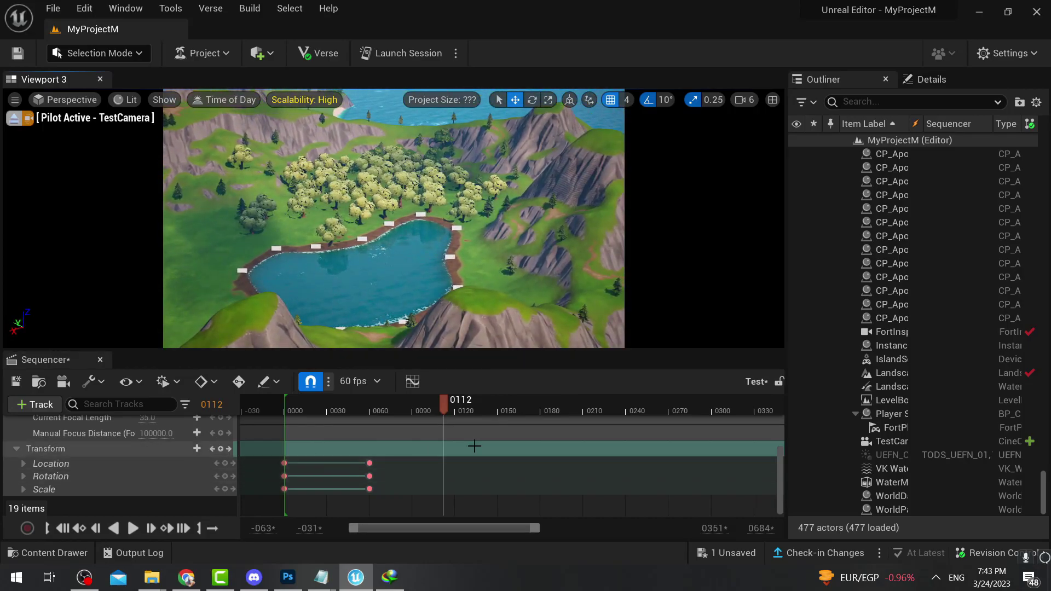
left_click(225, 463)
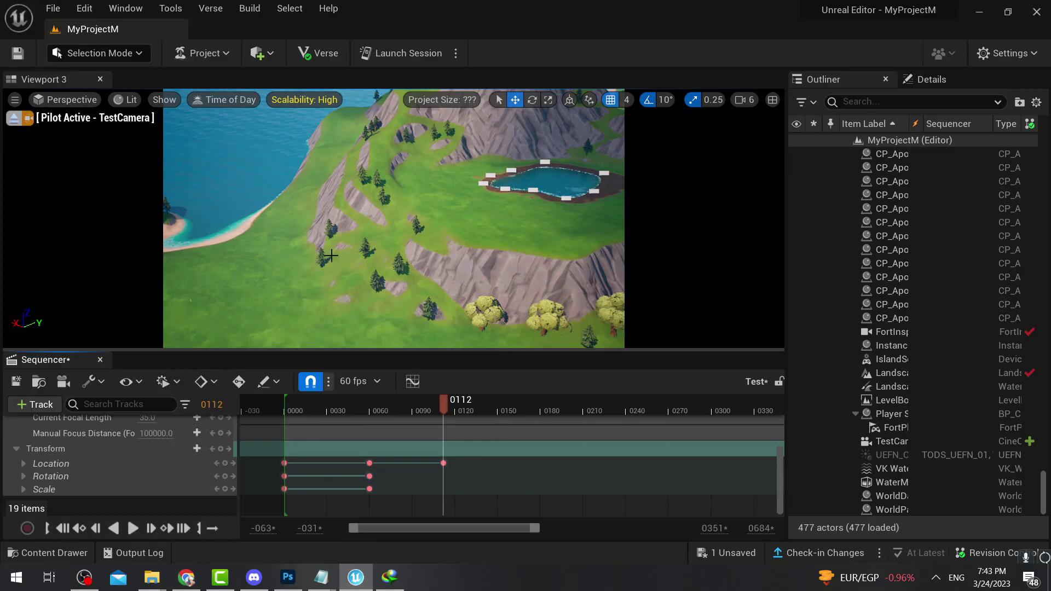
right_click_drag(331, 255, 318, 254)
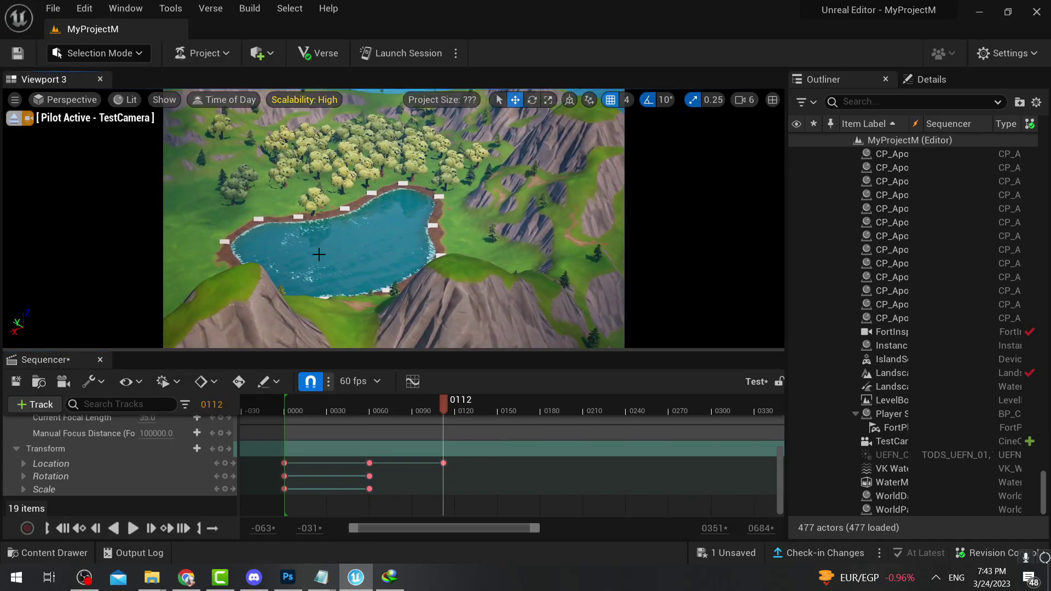
left_click(225, 477)
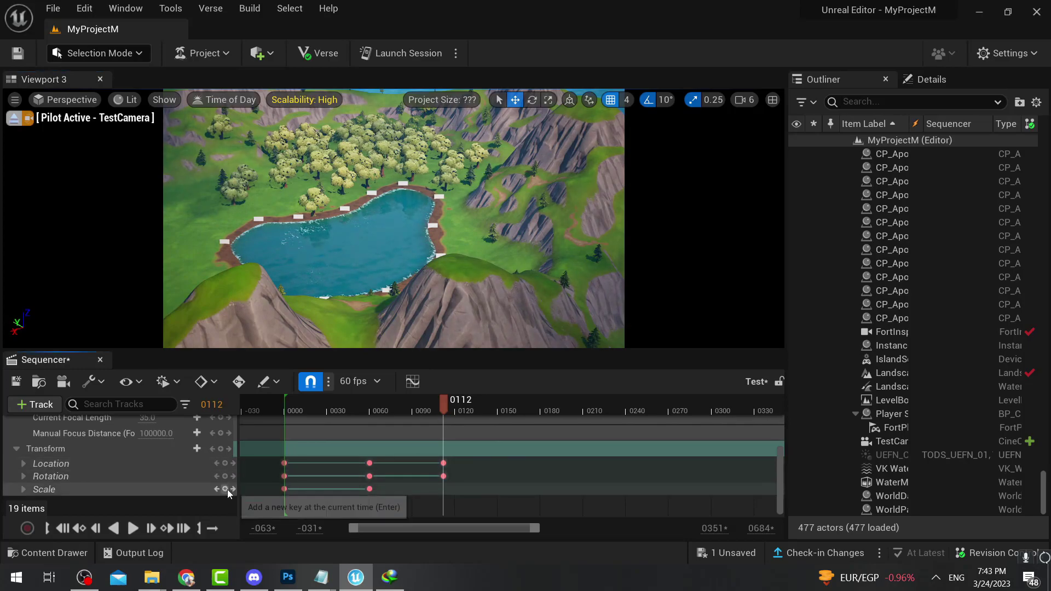
left_click(224, 490)
At frame 153, move TestCamera around the lake to put the forest beside it and key Location, Rotation and Scale
right_click_drag(405, 304, 405, 304)
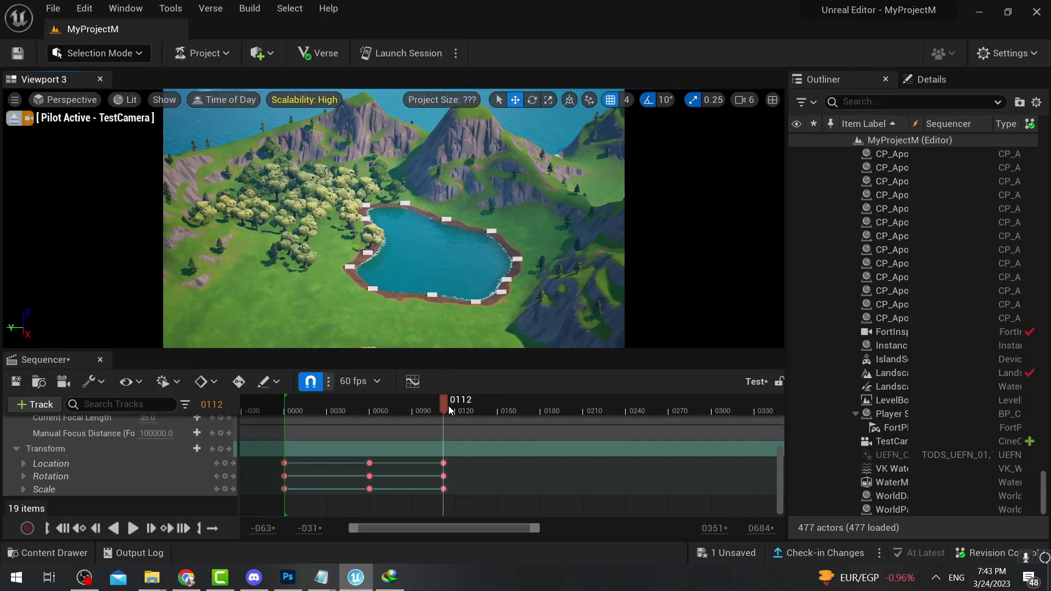
left_click_drag(449, 408, 462, 406)
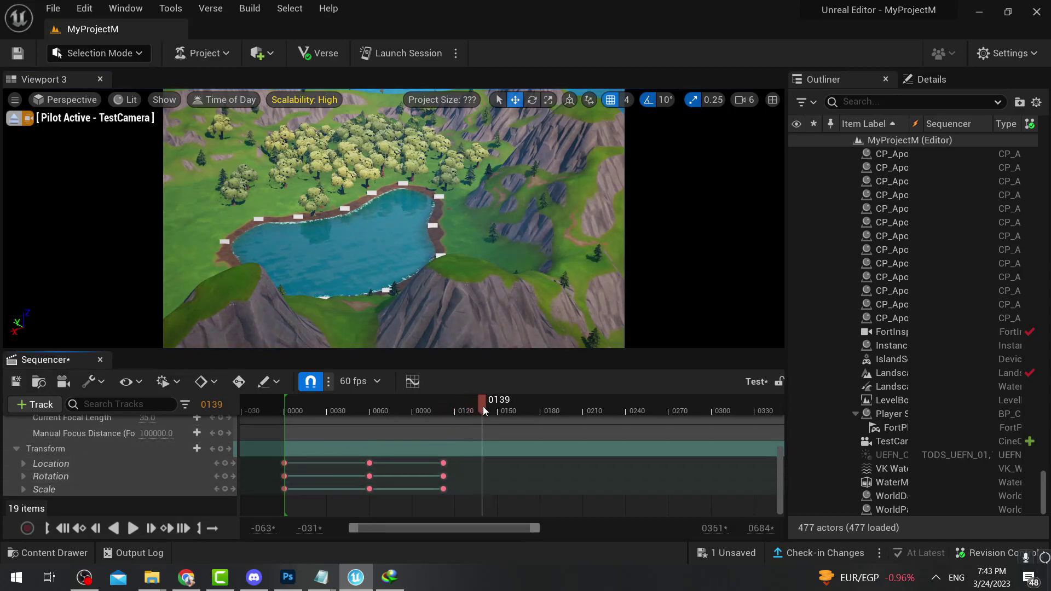
left_click_drag(483, 406, 497, 410)
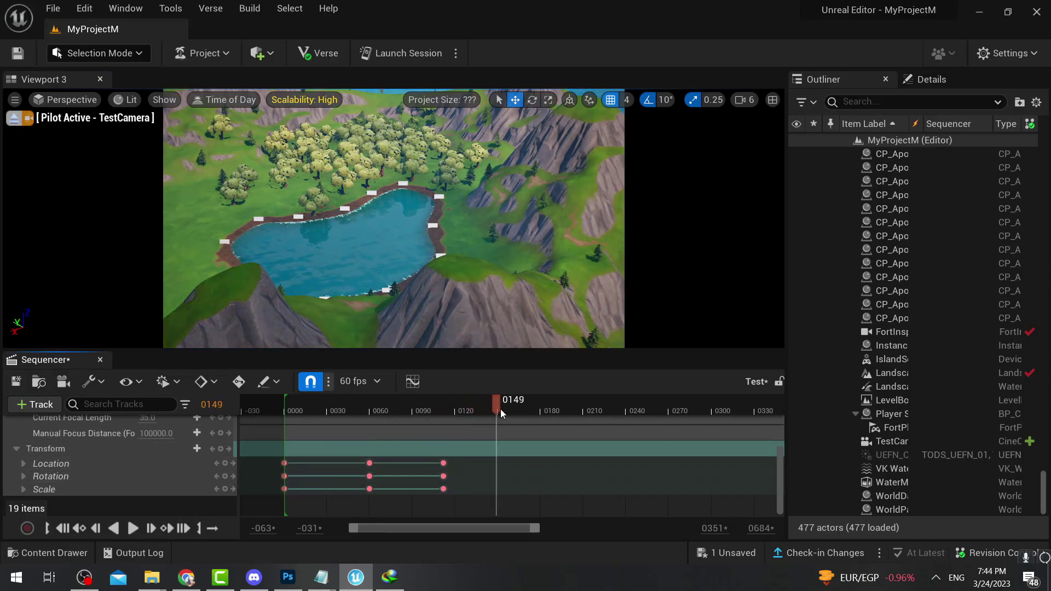
right_click_drag(465, 300, 501, 304)
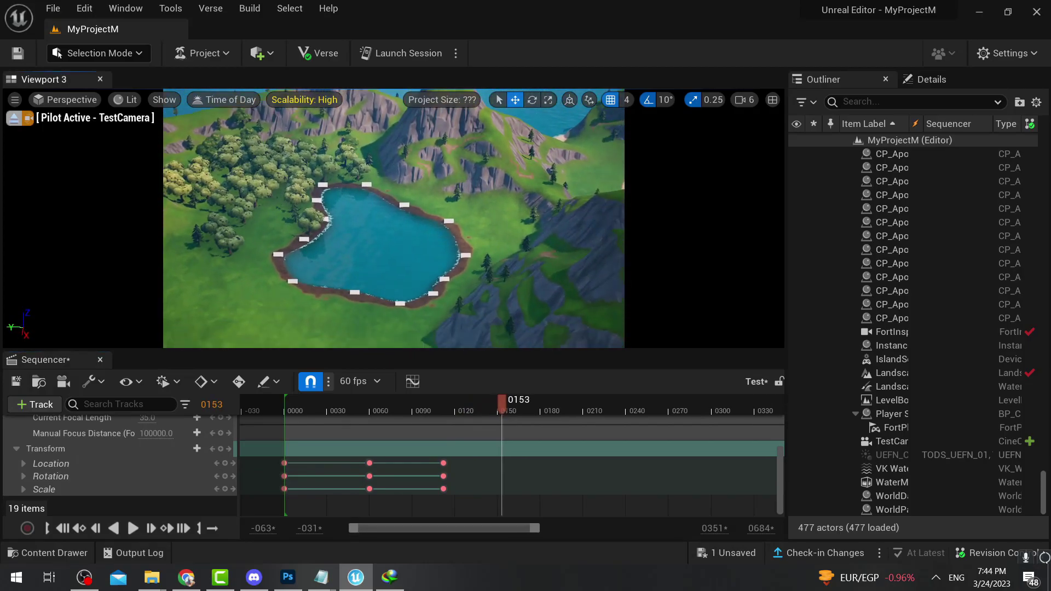
left_click(225, 464)
mouse_move(331, 338)
right_mouse_down()
mouse_move(274, 323)
mouse_move(323, 331)
mouse_move(326, 306)
mouse_move(324, 319)
right_mouse_up()
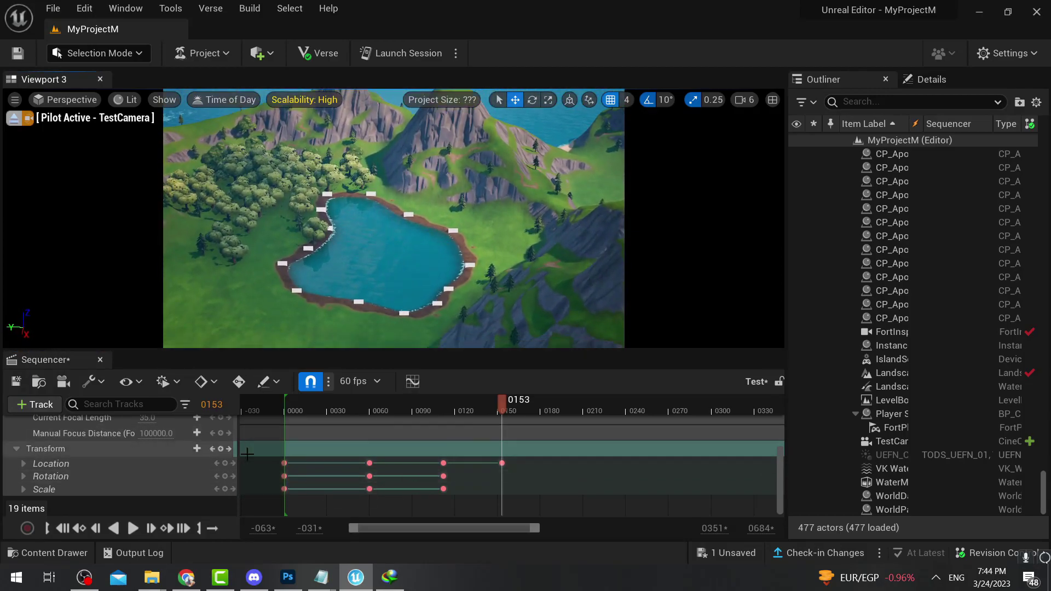
left_click(225, 477)
left_click(226, 477)
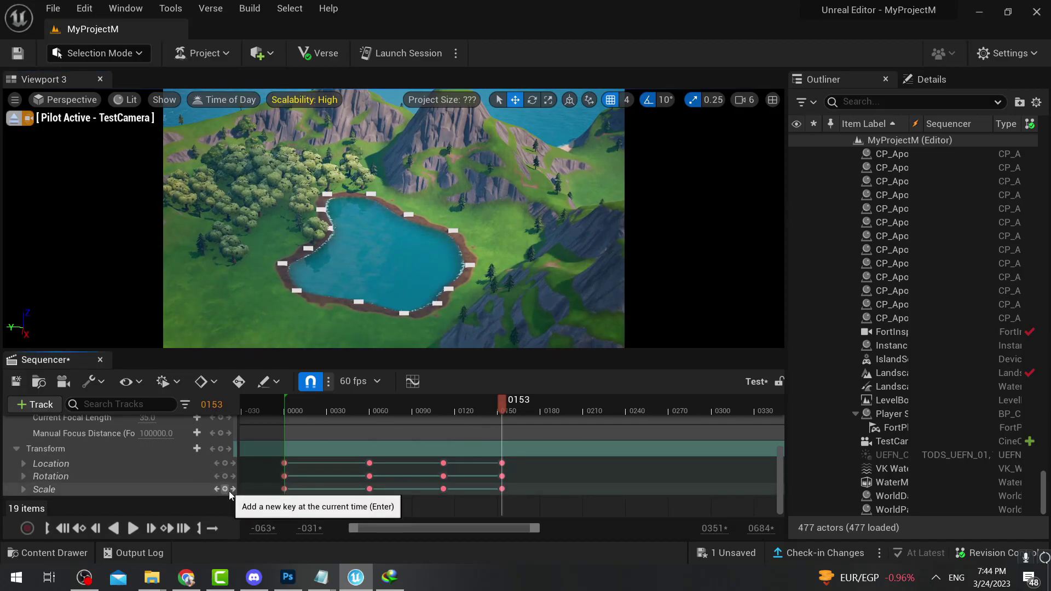
Shorten the sequence's playback range to end just past the last keys, at about frame 160
scroll(573, 463, "down", 3, "ctrl")
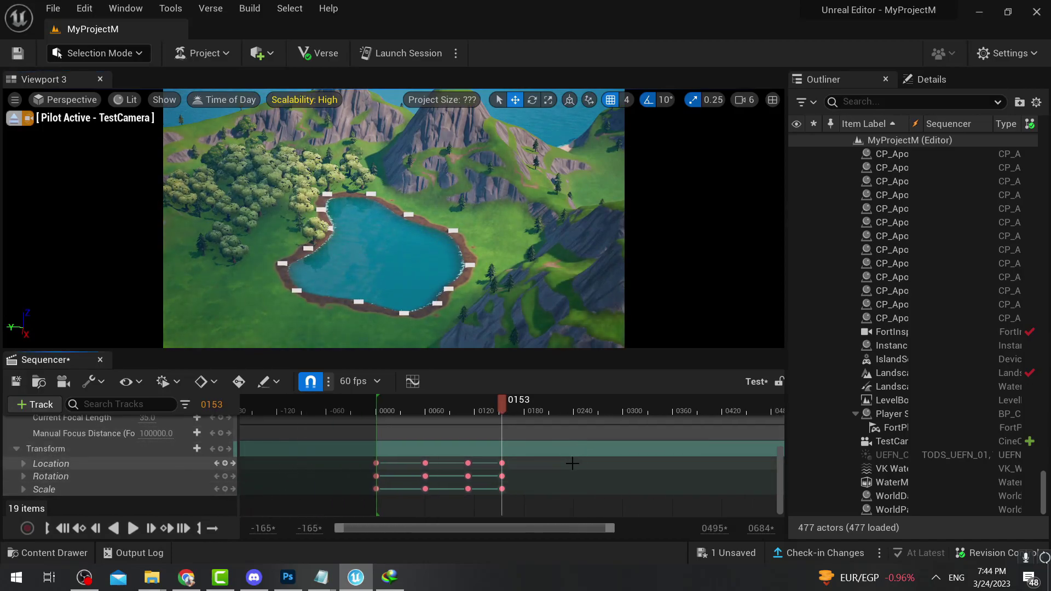
scroll(572, 464, "down", 3, "ctrl")
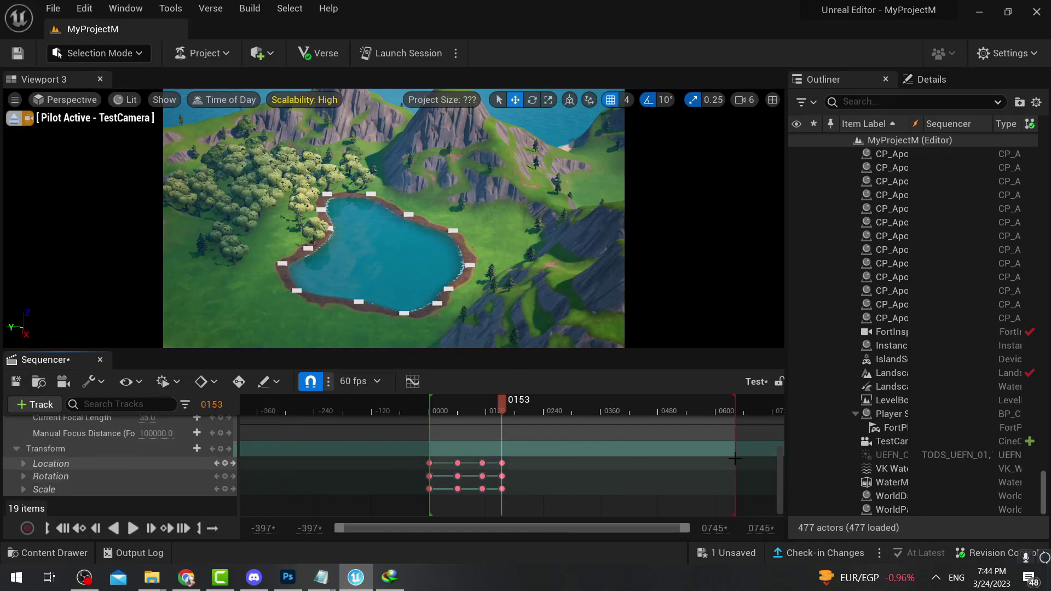
left_click_drag(735, 435, 522, 434)
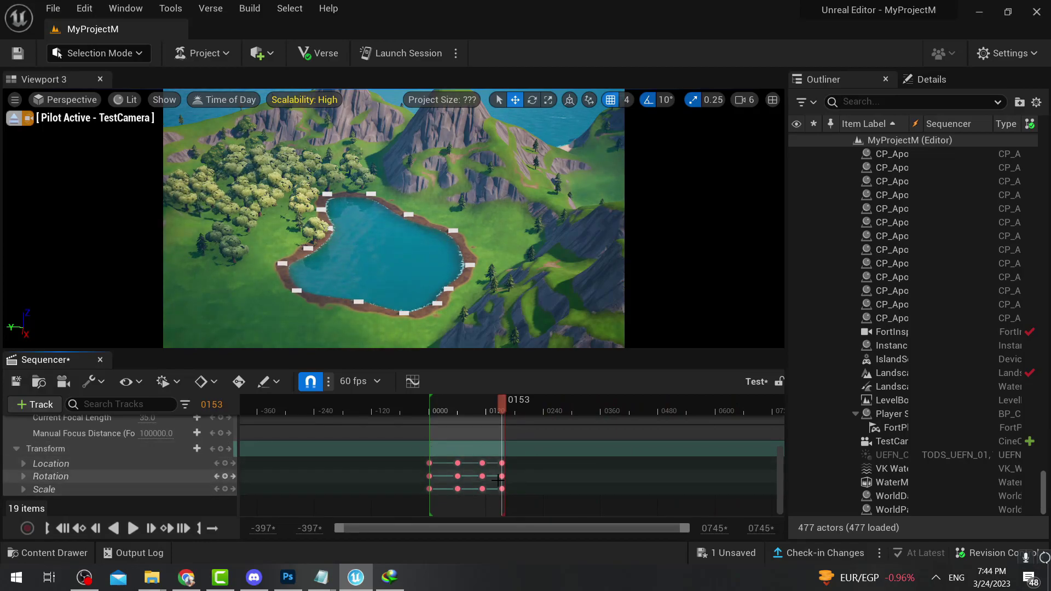
Move the playhead back to frame 1 at the start of the camera animation
scroll(446, 437, "up", 6, "ctrl")
left_click_drag(503, 410, 217, 429)
left_click_drag(478, 526, 452, 527)
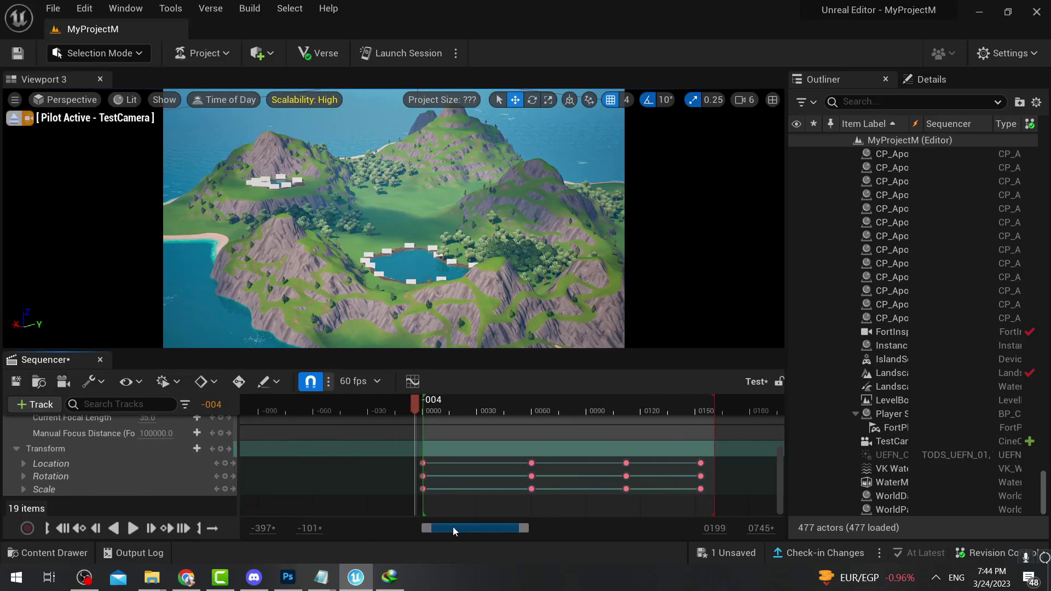
left_click_drag(416, 409, 425, 441)
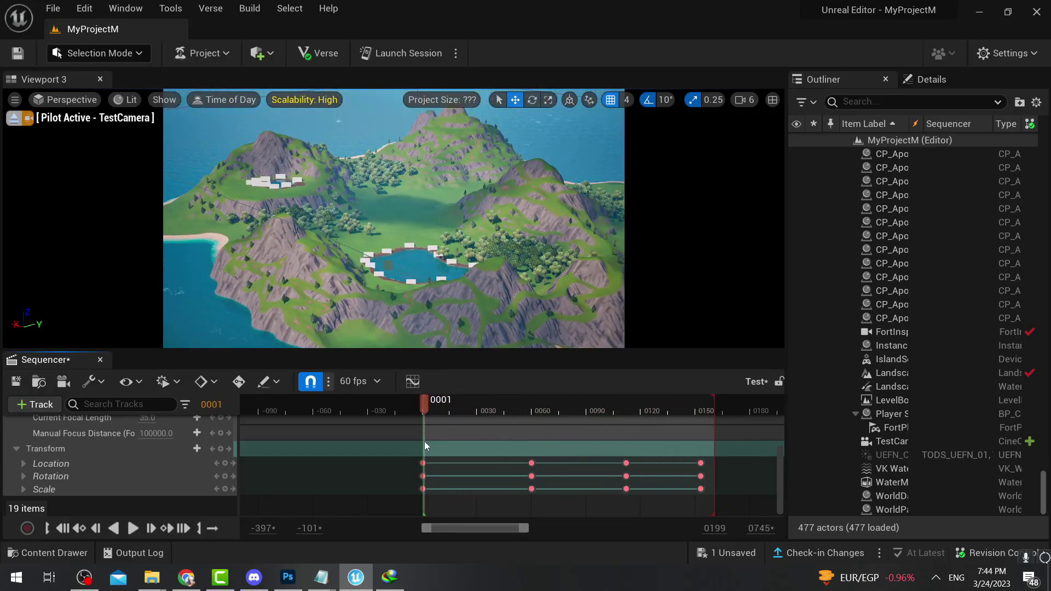
Play the TestCamera animation from frame 1, and replay its final stretch from about frame 112
left_click(134, 529)
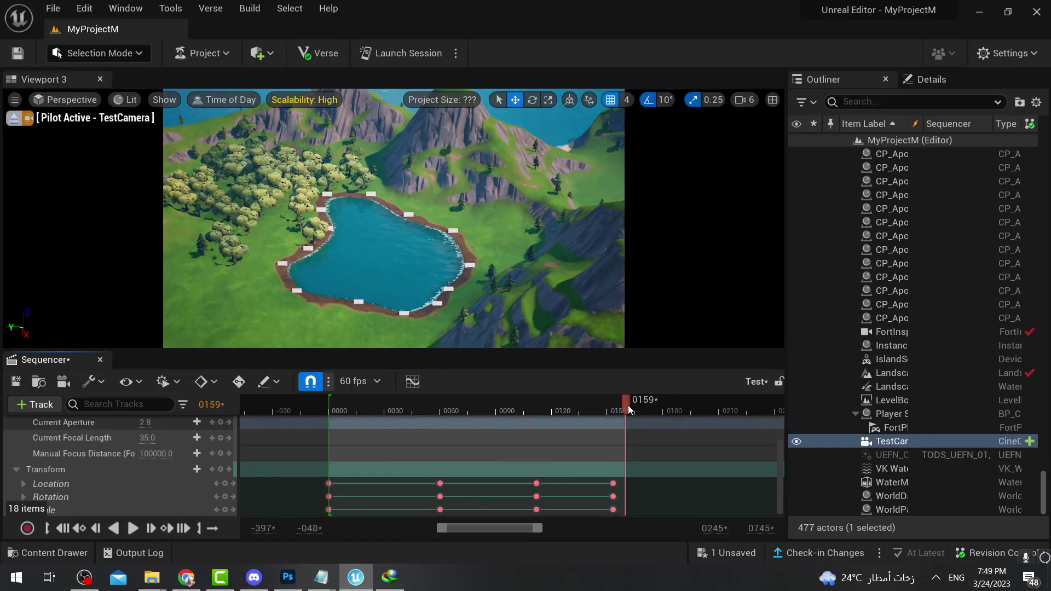
left_click_drag(629, 405, 538, 421)
left_click(133, 528)
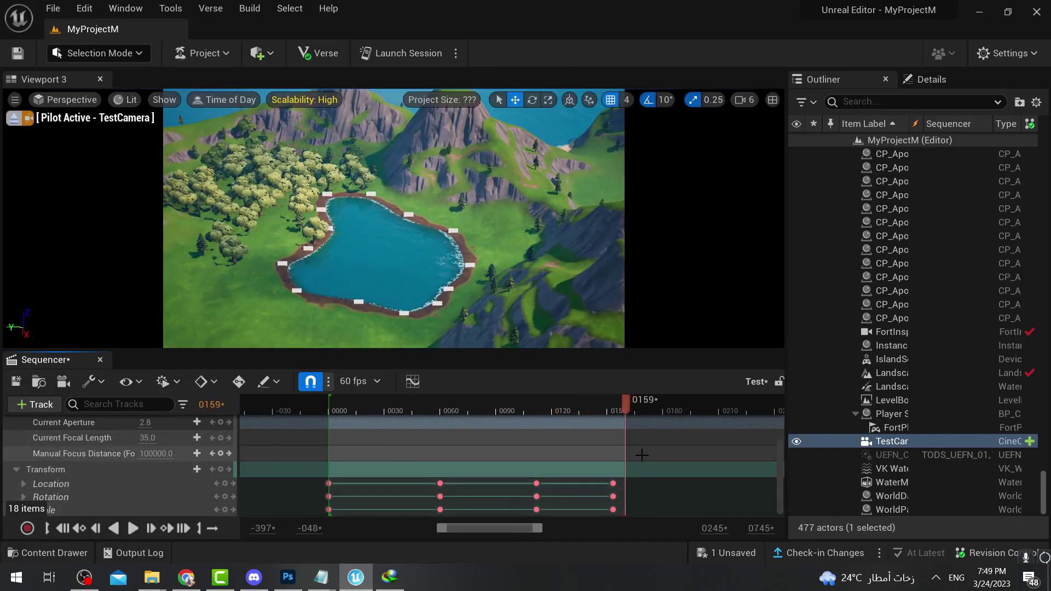
Extend the playback range to about frame 237 and move the last Location, Rotation and Scale keys to frame 224
mouse_move(621, 405)
left_mouse_down()
mouse_move(581, 412)
mouse_move(770, 405)
left_mouse_up()
left_click(613, 485)
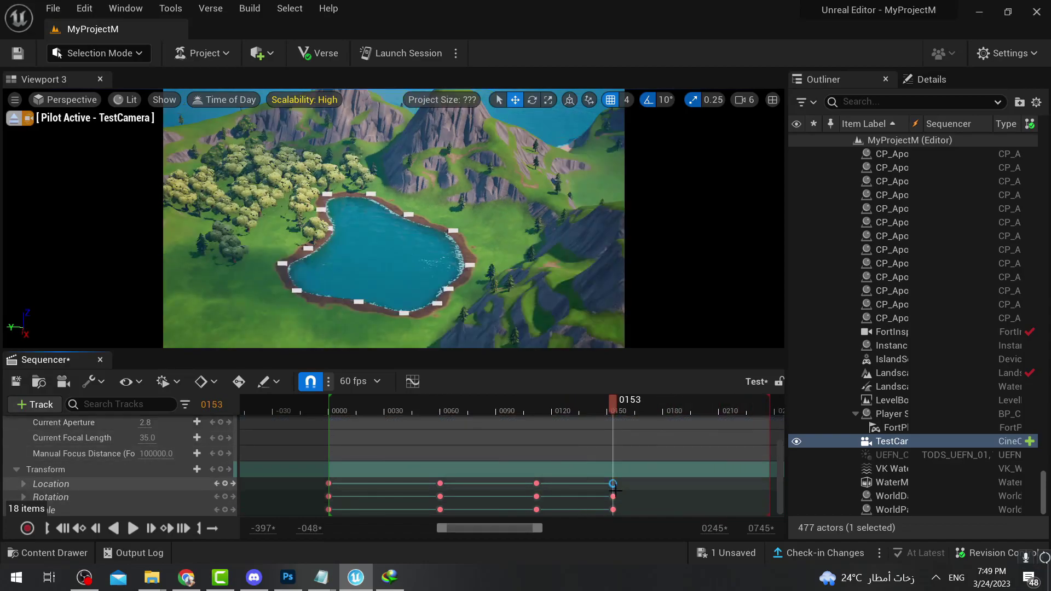
left_click(614, 497, "shift")
left_click(614, 509, "shift")
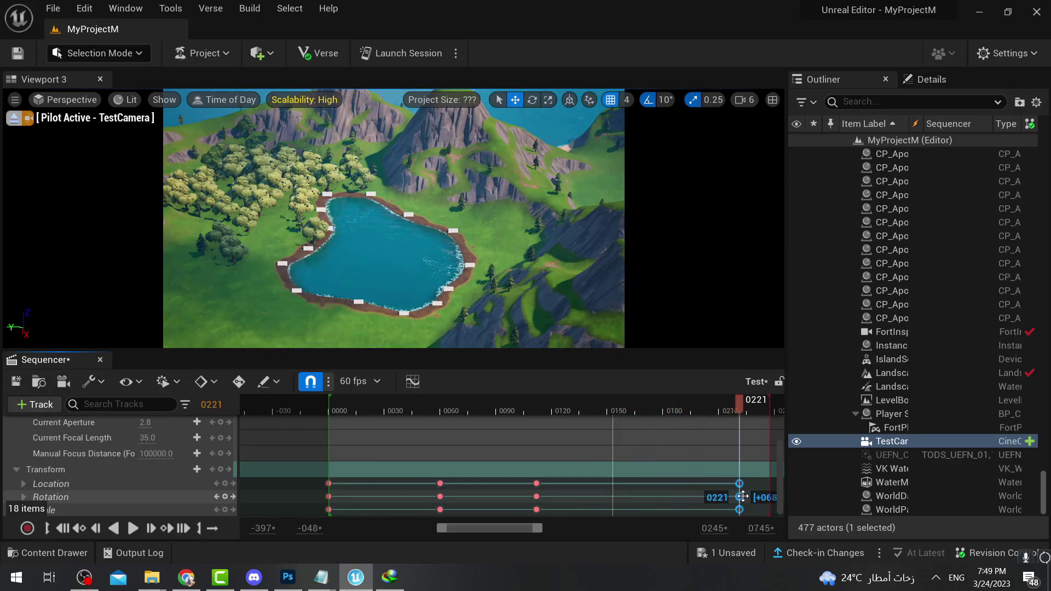
left_click_drag(748, 496, 746, 496)
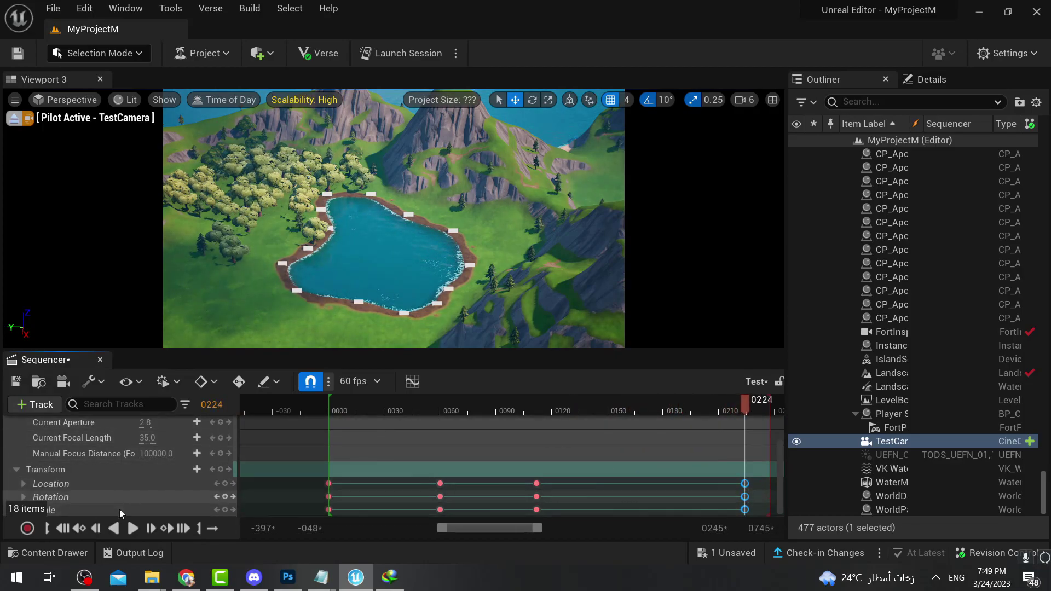
Preview the slower final camera move, and replay the whole animation from its beginning
left_click(131, 528)
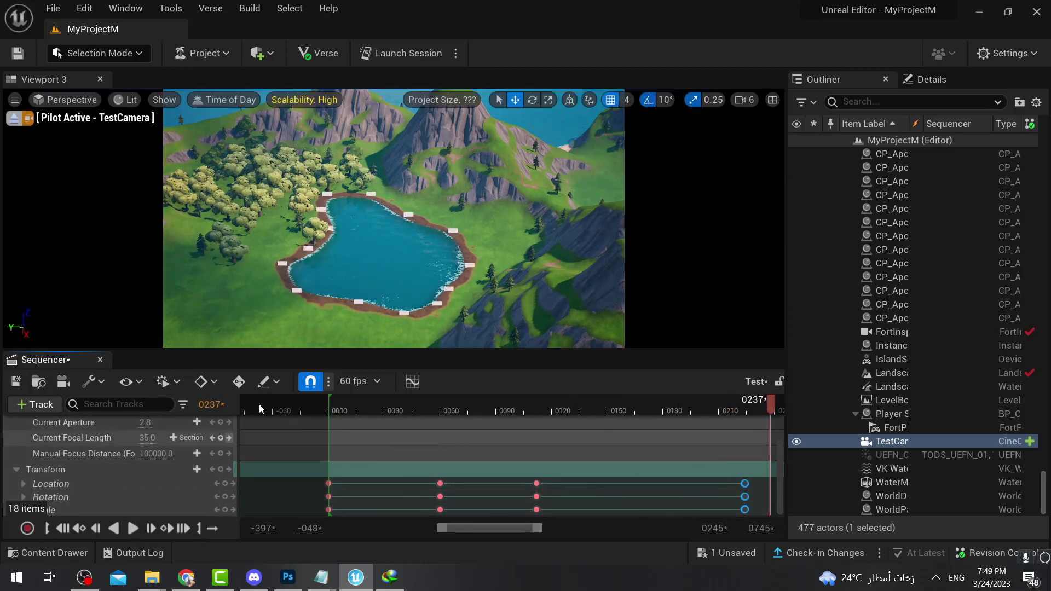
left_click(337, 401)
left_click(133, 528)
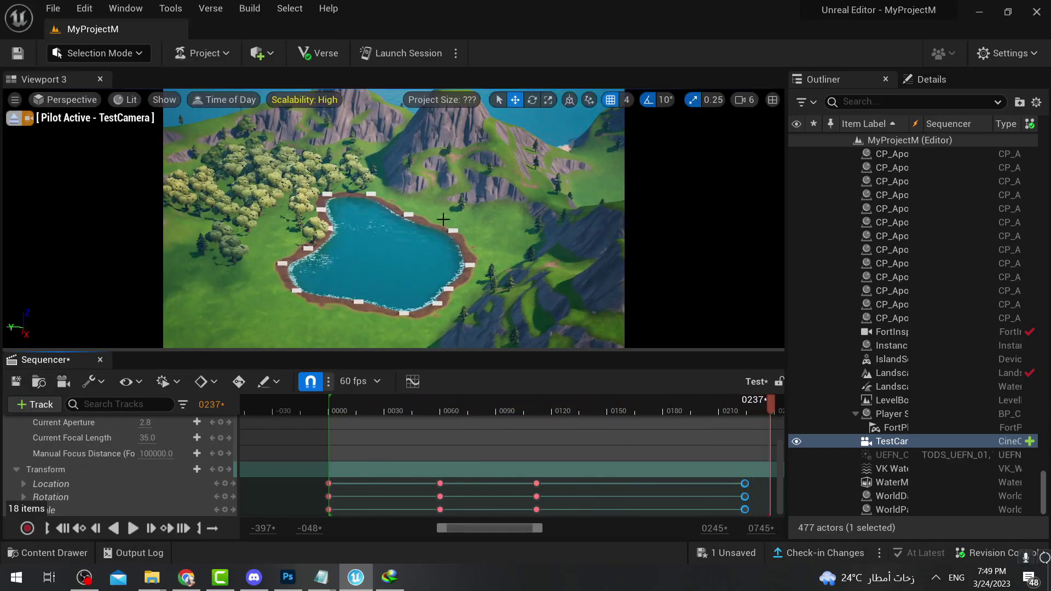
Try the last Location, Rotation and Scale keys at about frame 124 and replay the animation from frame 61
left_click(745, 483)
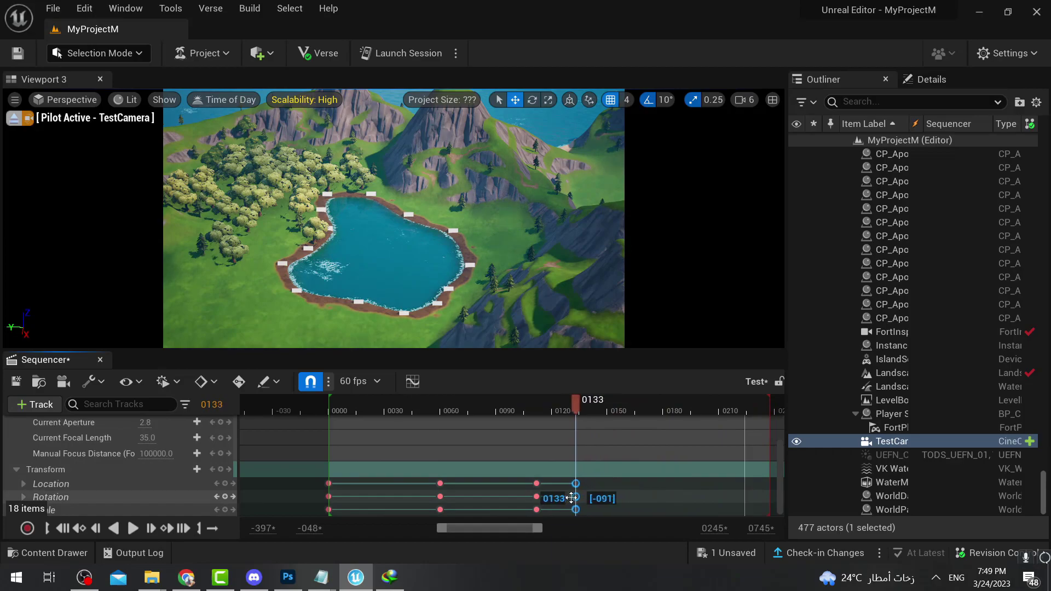
left_click(536, 497)
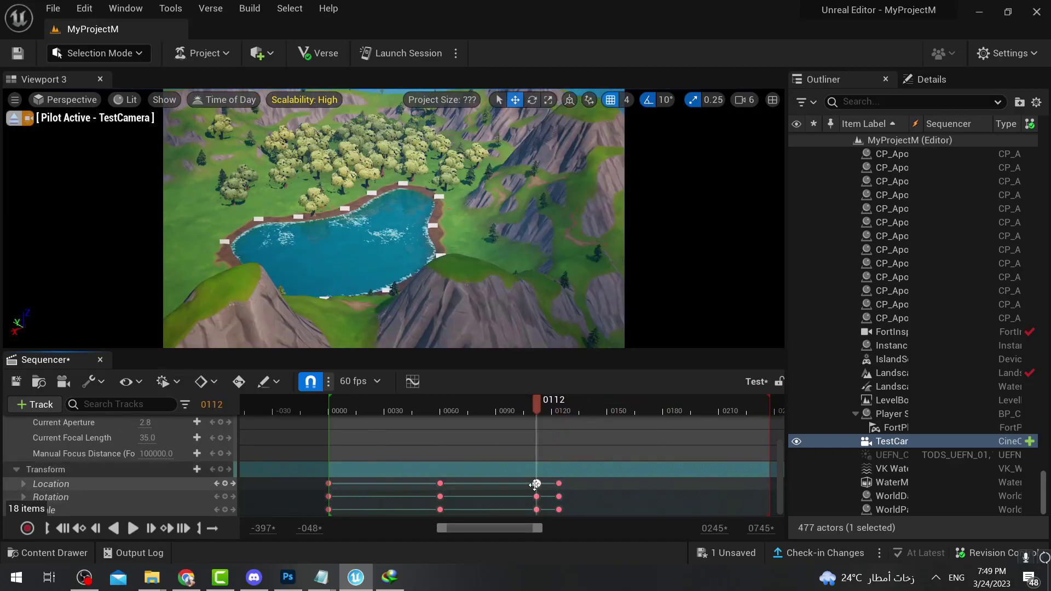
left_click_drag(533, 406, 441, 408)
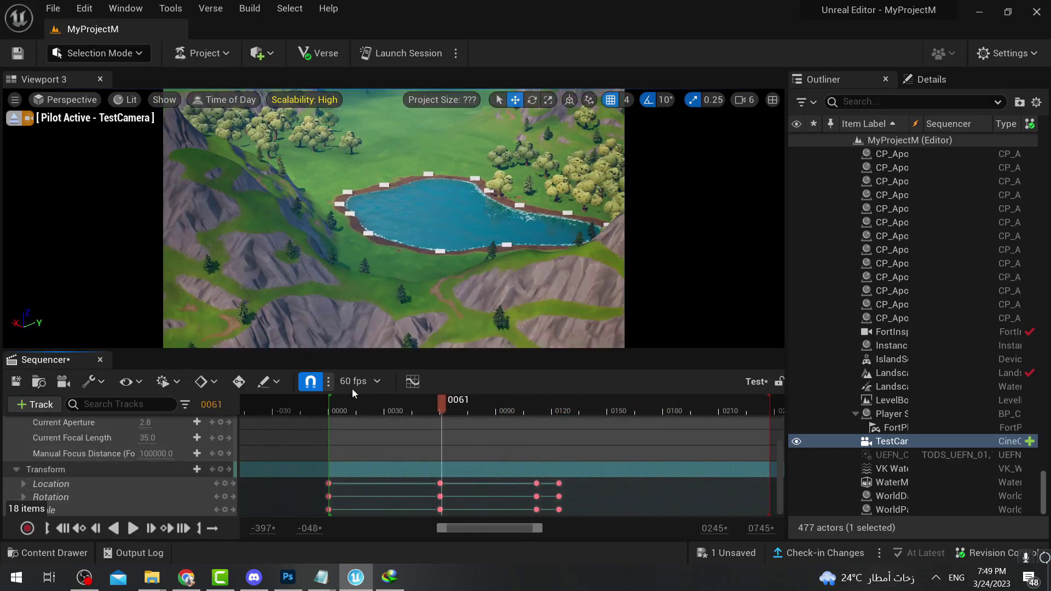
left_click(138, 529)
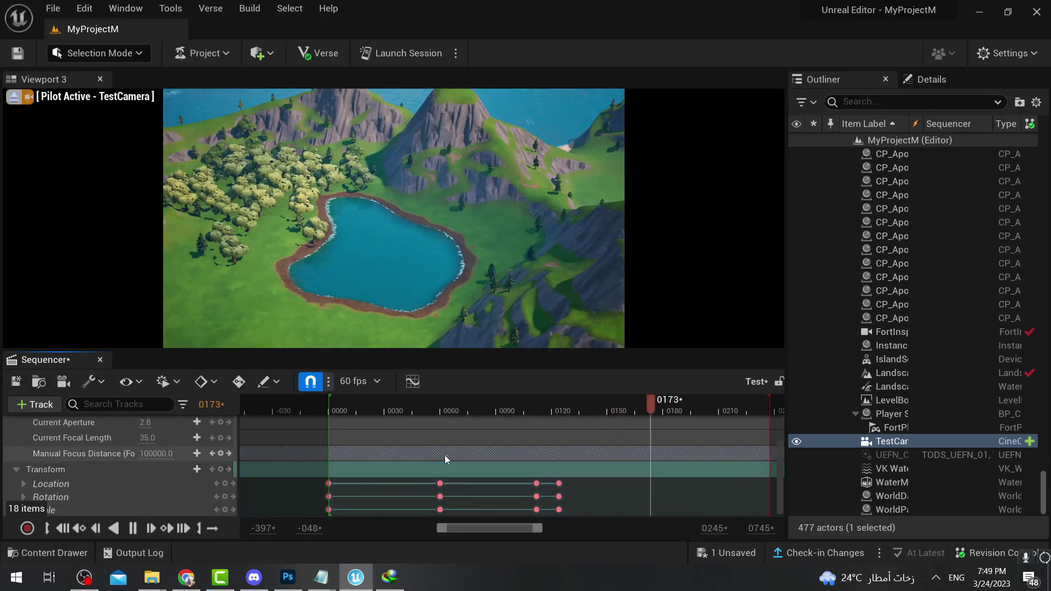
left_click_drag(435, 412, 383, 417)
left_click(133, 529)
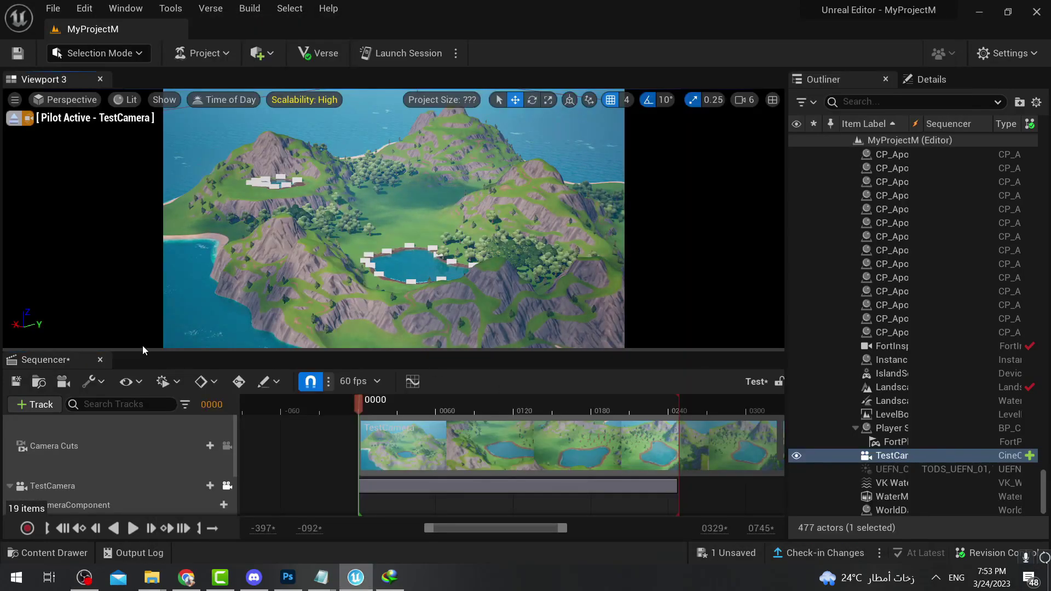
Reopen the Test level sequence from MyProjectM Content, review the camera's Transform keys, and close Sequencer
left_click(100, 360)
left_click(64, 554)
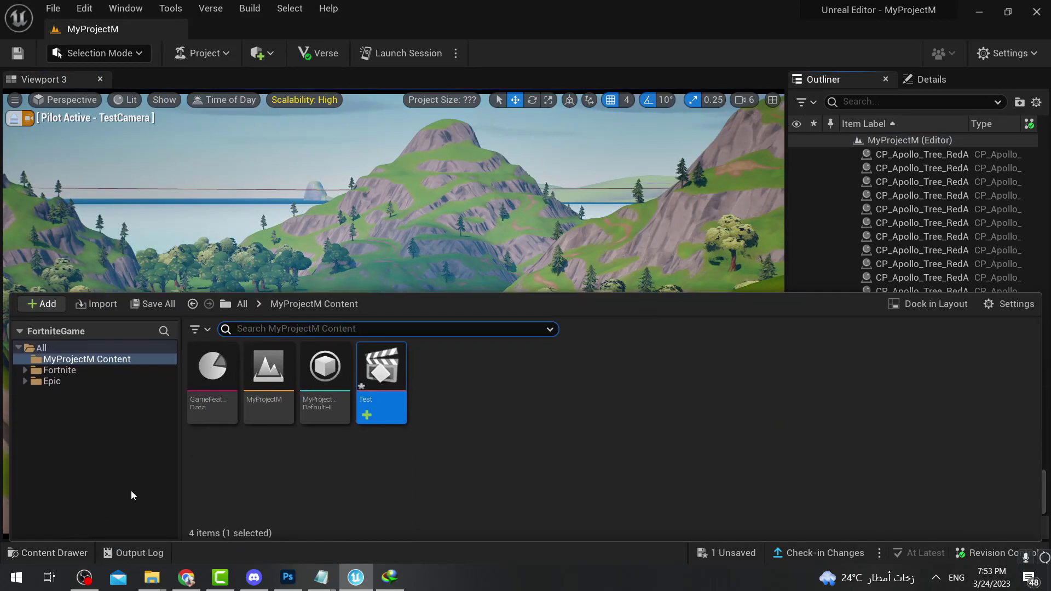
double_click(378, 408)
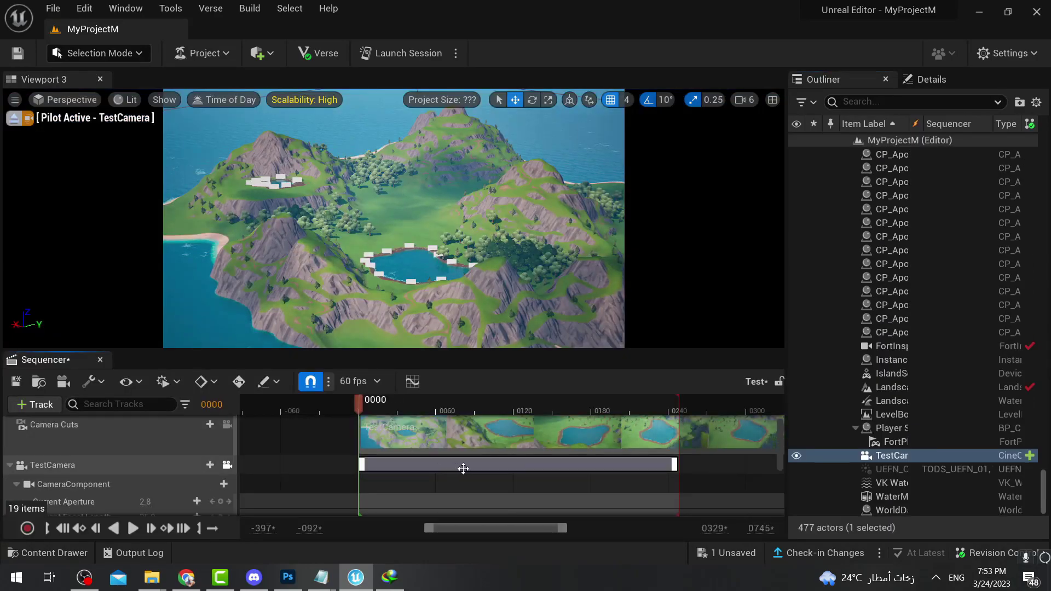
scroll(463, 470, "down", 5)
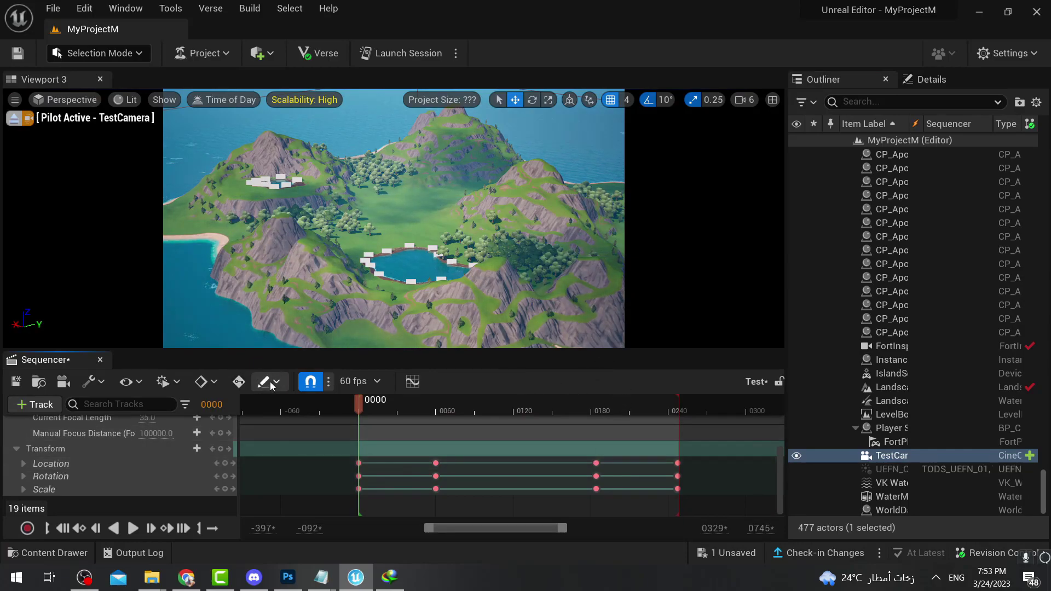
left_click(100, 360)
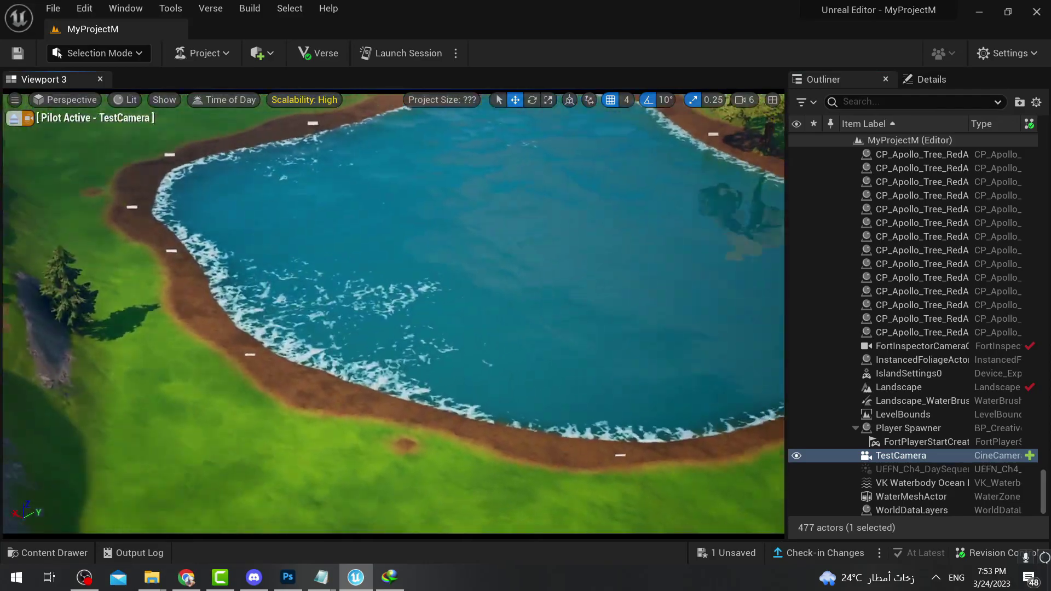
Find the Cinematic Sequence Device among all content and place it on the grass near the lake shore
mouse_move(393, 313)
right_mouse_down()
mouse_move(394, 268)
mouse_move(285, 246)
mouse_move(296, 291)
mouse_move(438, 329)
mouse_move(383, 329)
right_mouse_up()
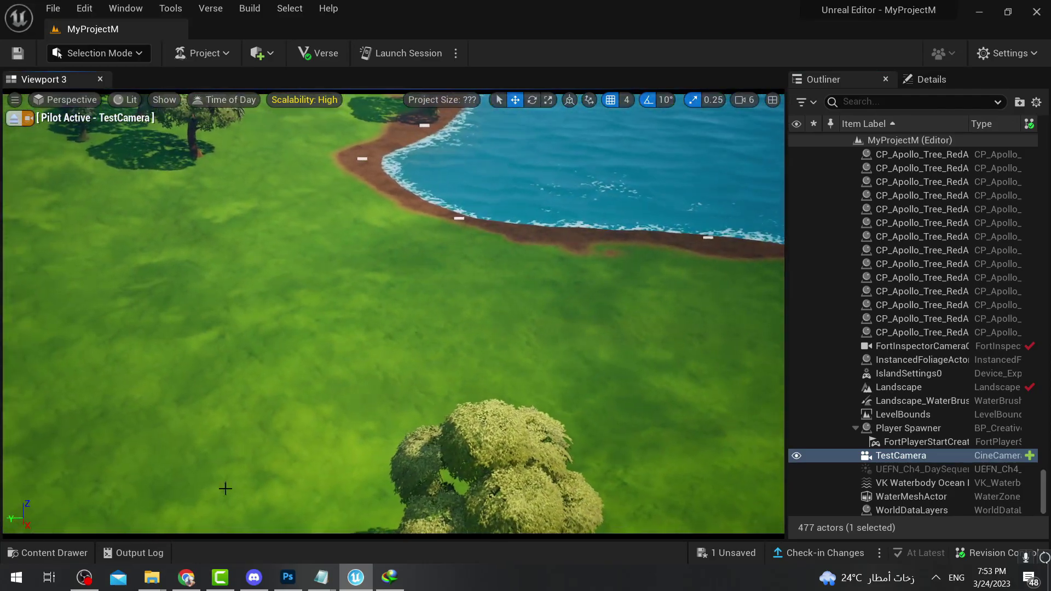
left_click(66, 554)
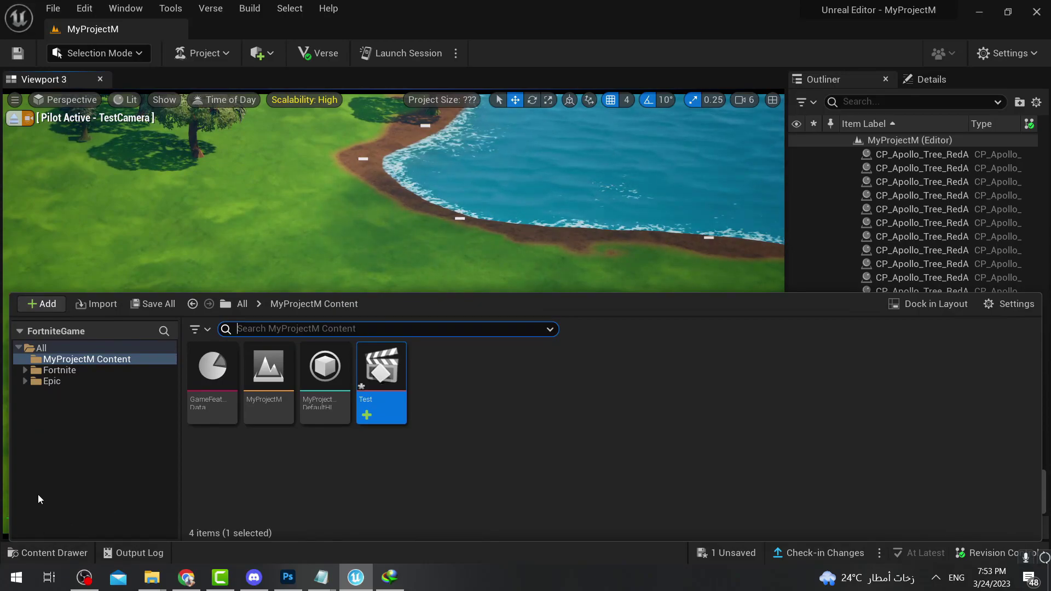
left_click(76, 347)
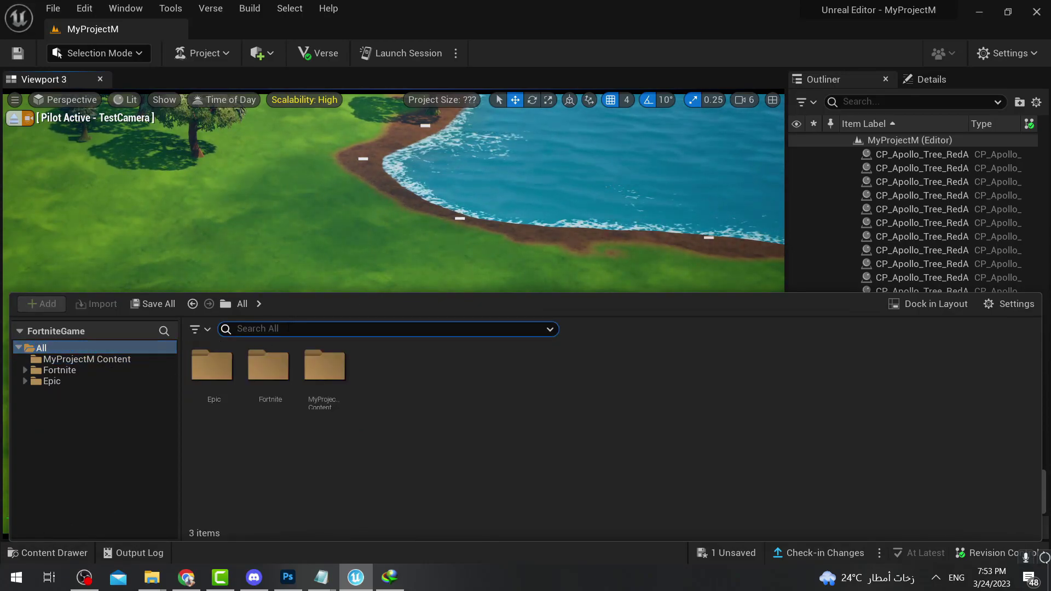
type("cinem")
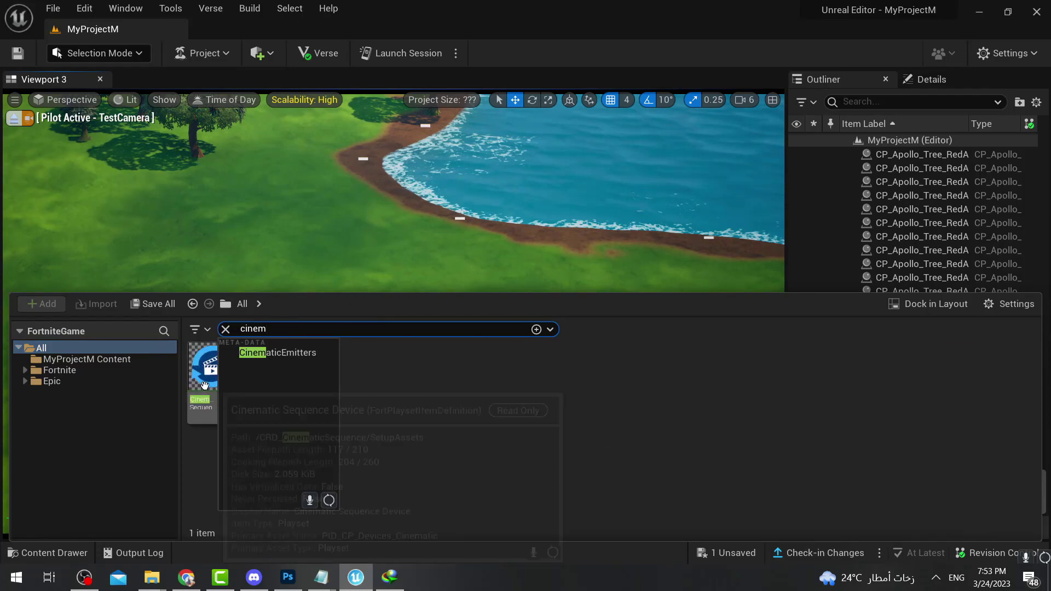
left_click_drag(205, 386, 375, 227)
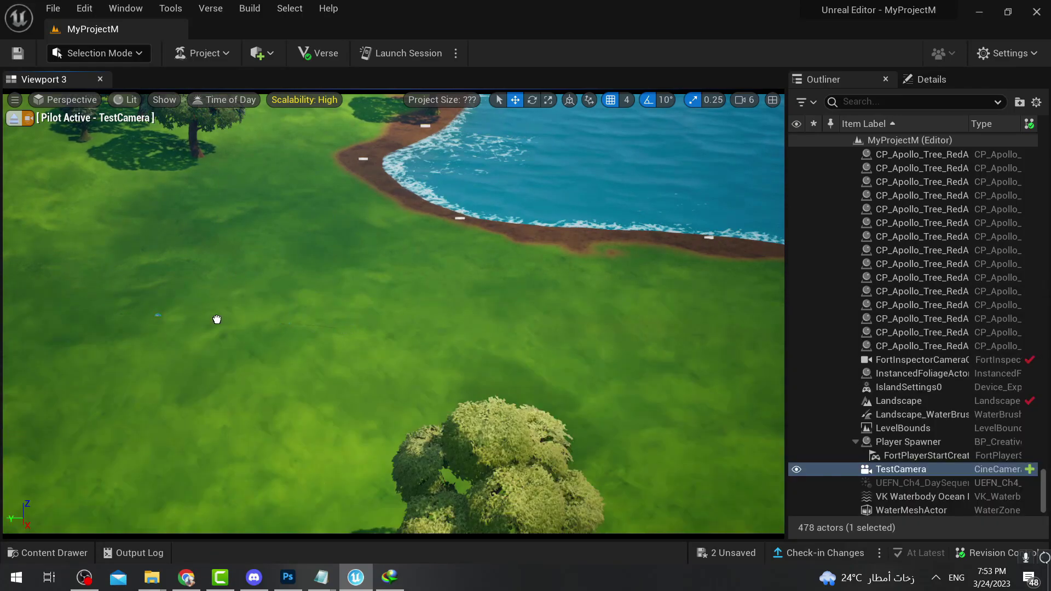
Raise the Cinematic Sequence Device so it stands on the grass, and frame it in front of the lake
left_click_drag(287, 328, 287, 327)
right_click_drag(287, 327, 238, 287)
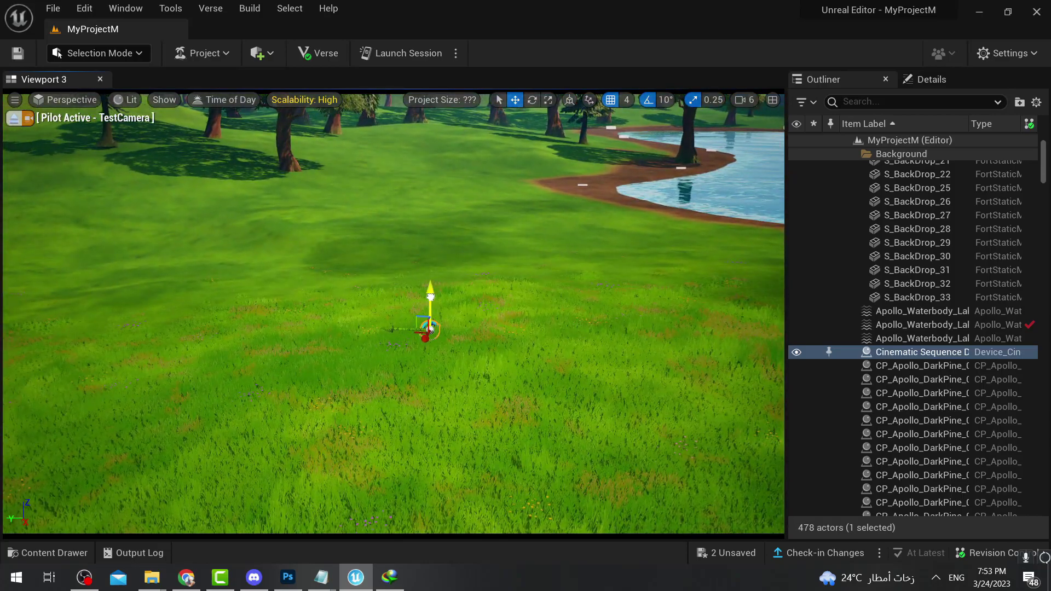
right_click_drag(442, 331, 597, 301)
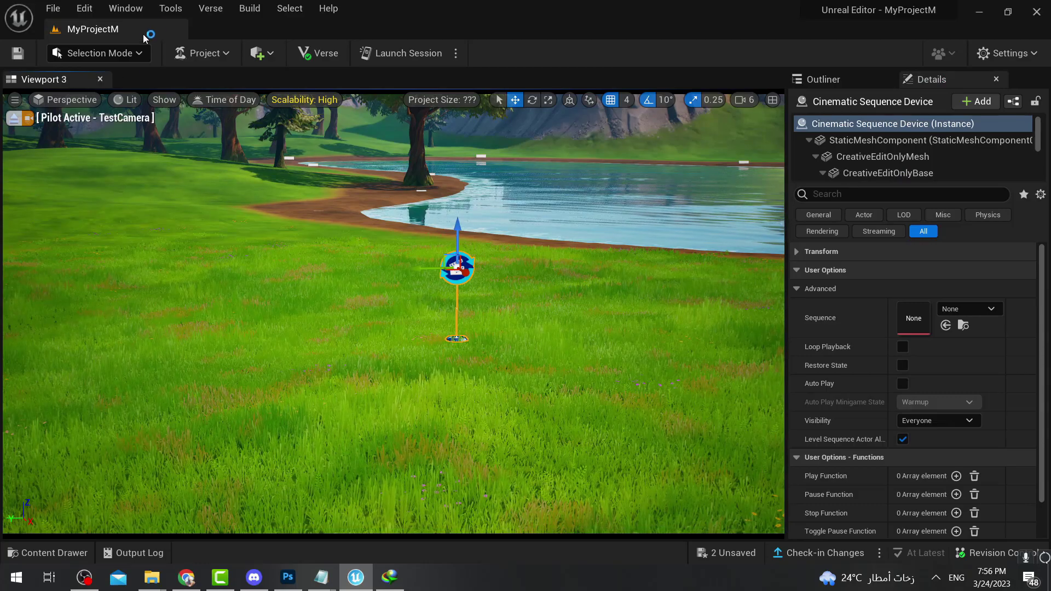
Check which Details panels are enabled and view the Cinematic Sequence Device's details
left_click(129, 11)
mouse_move(183, 102)
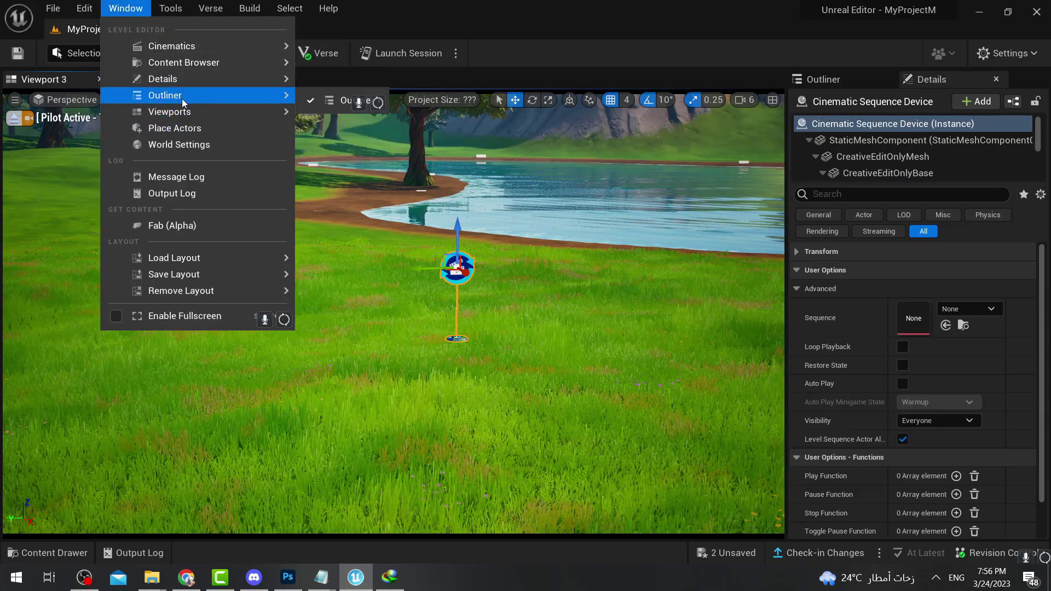
mouse_move(177, 80)
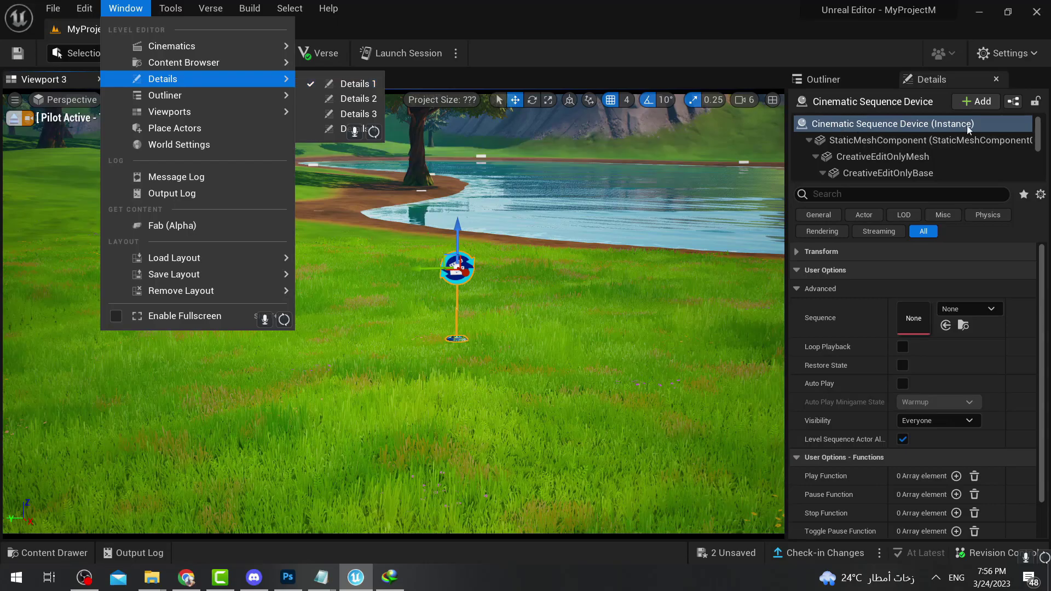
left_click(949, 82)
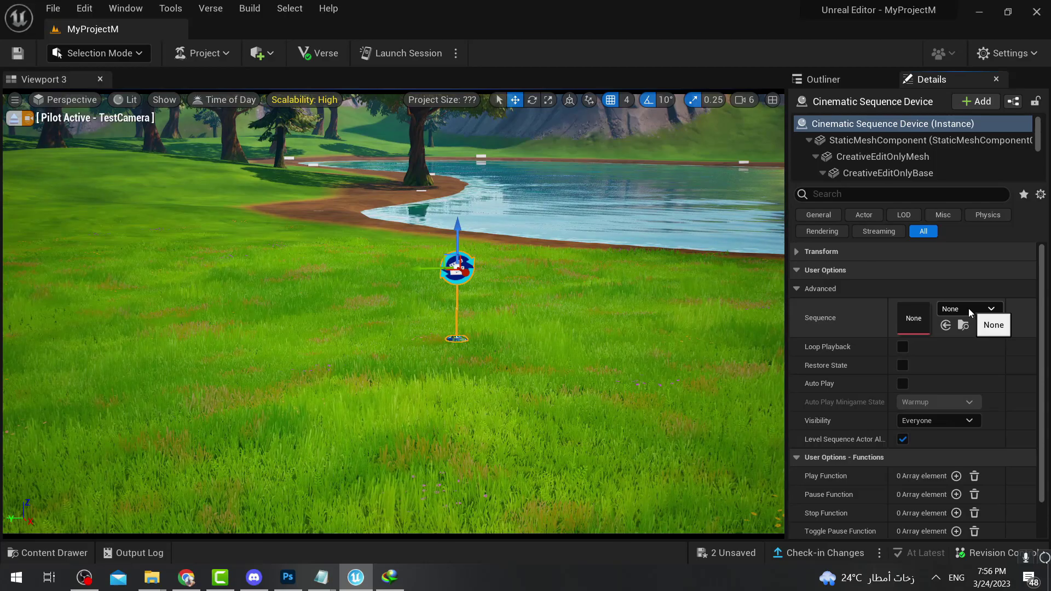
Assign the Test level sequence from MyProjectM Content to the Cinematic Sequence Device's Sequence property
left_click(48, 553)
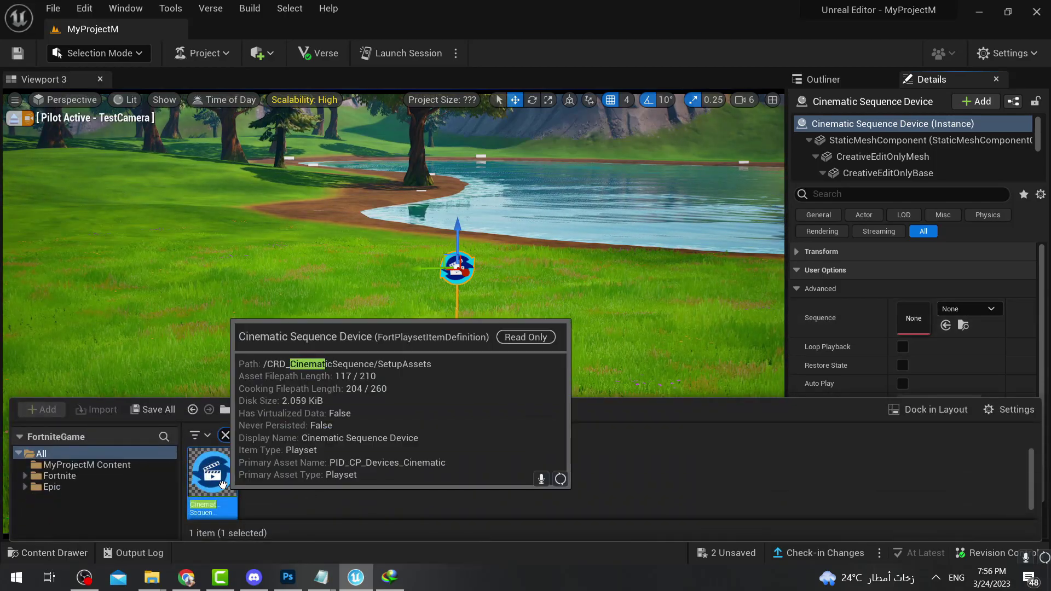
key("BackSpace")
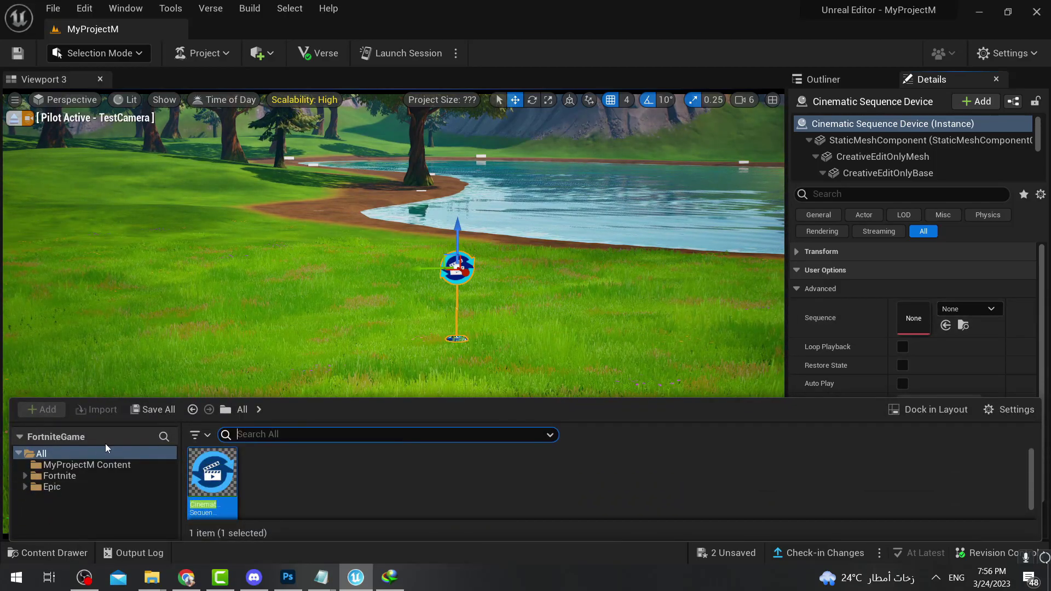
left_click(40, 454)
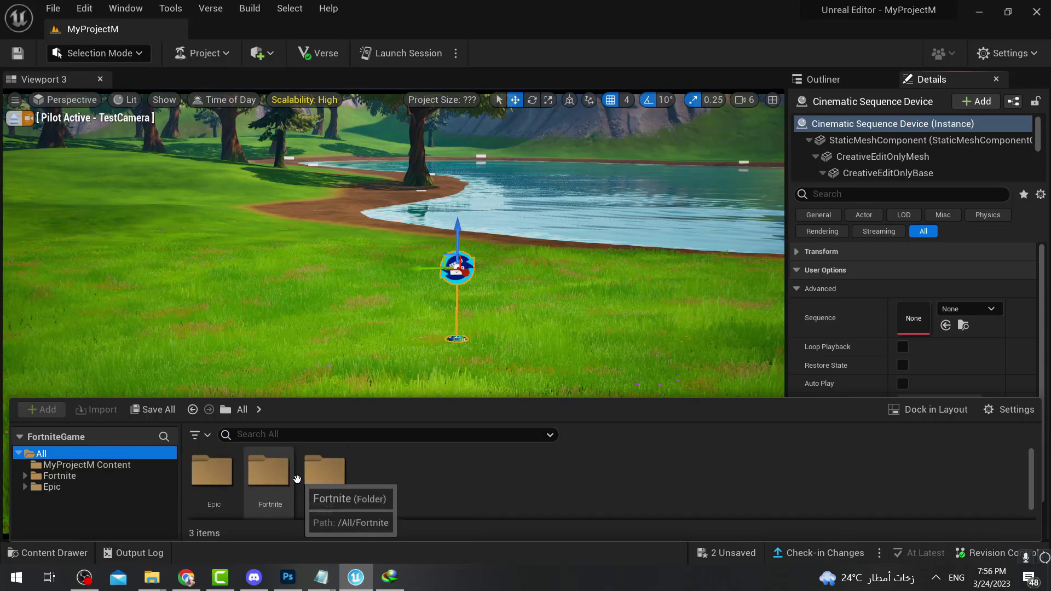
left_click(148, 466)
left_click_drag(383, 488, 943, 313)
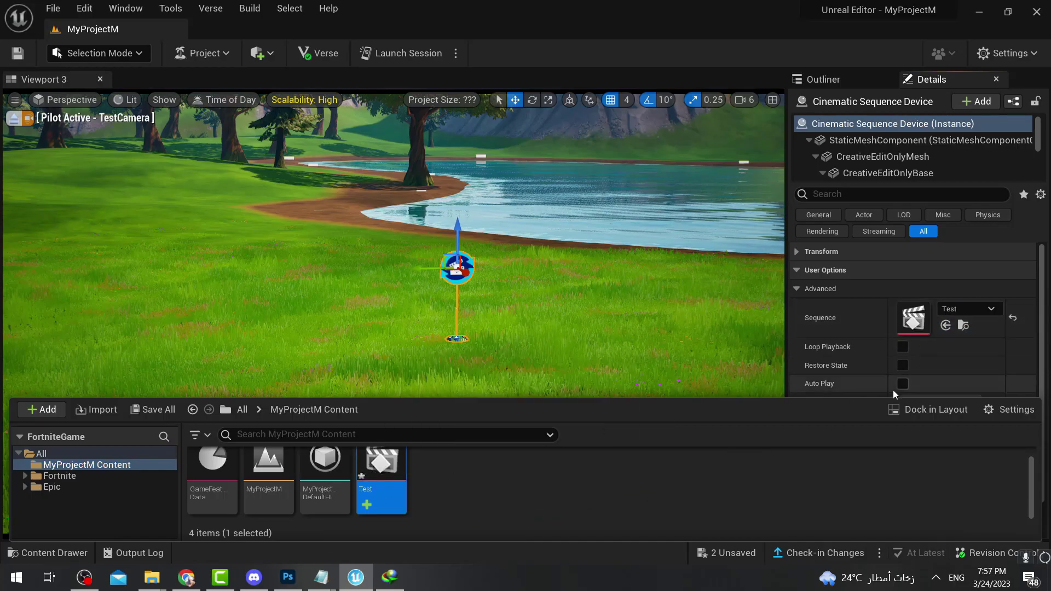
left_click(966, 309)
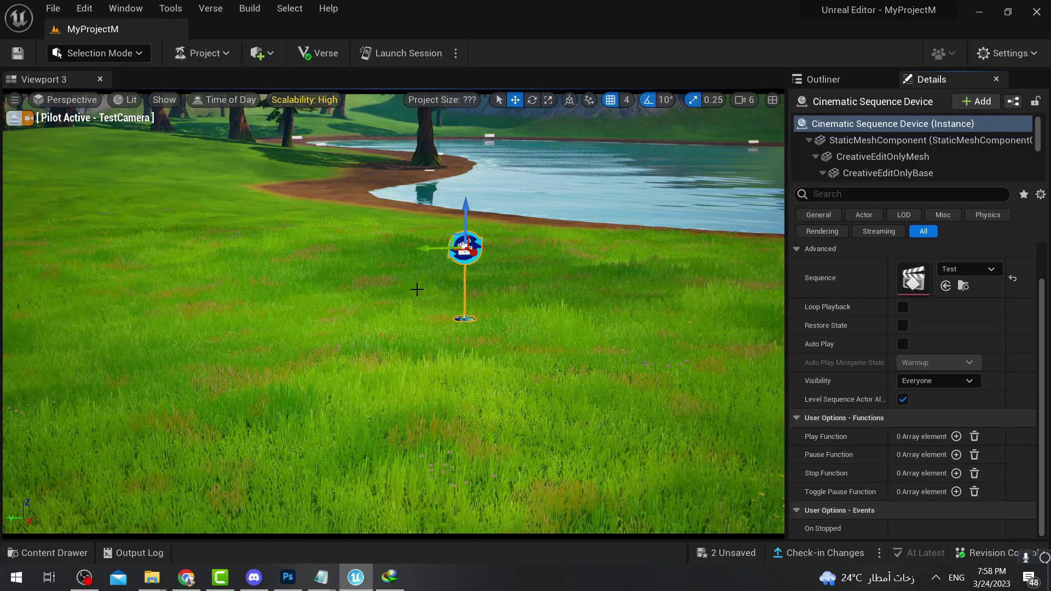
Try Auto Play on the Cinematic Sequence Device, review its Auto Play Minigame State options, and switch Auto Play back off
left_click(903, 344)
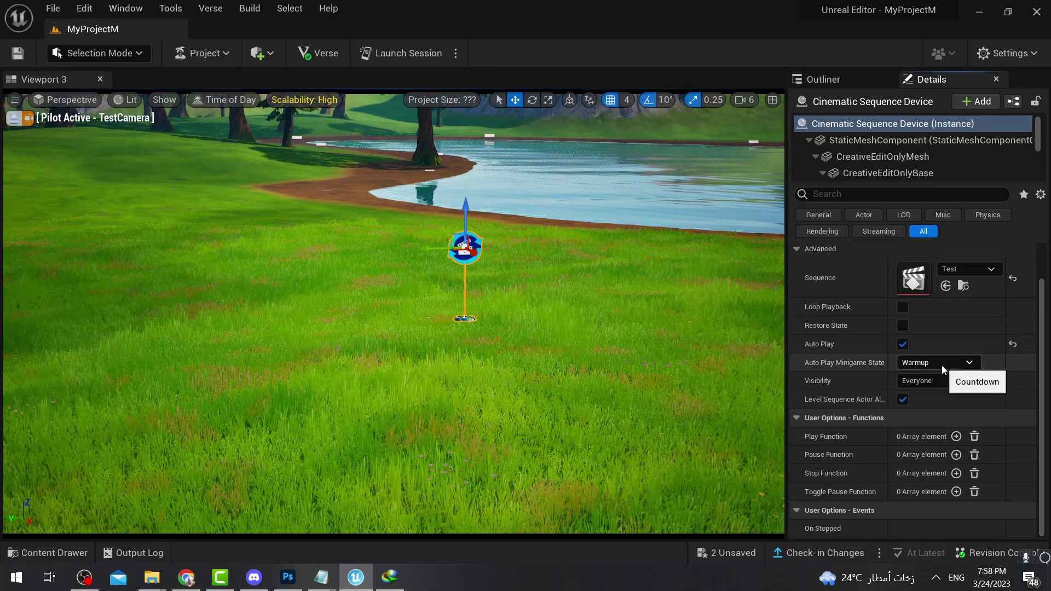
left_click(942, 366)
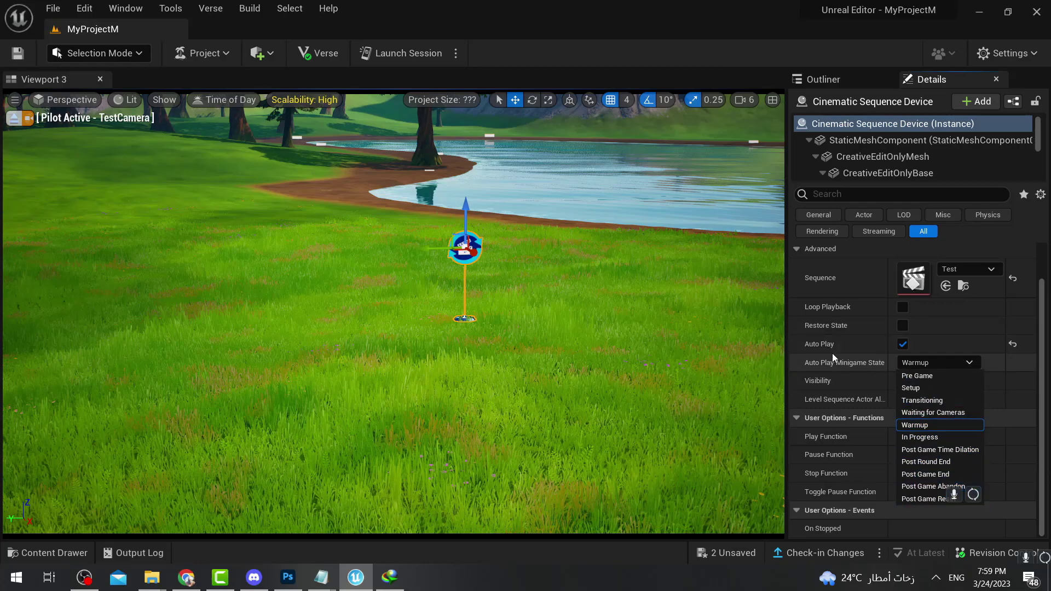
left_click(903, 345)
left_click(903, 344)
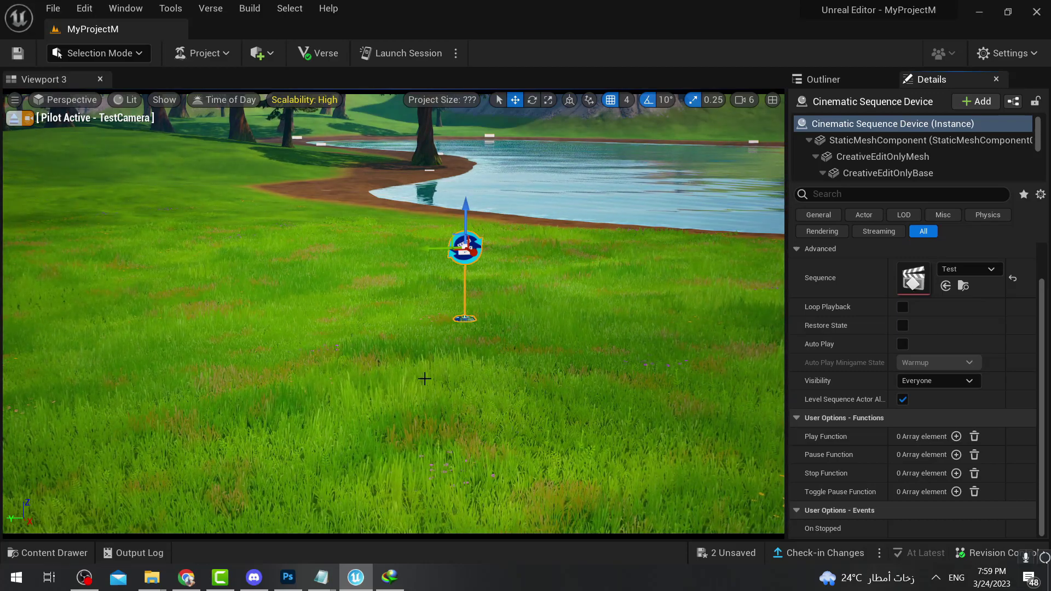
Place a Button device on the grass beside the Cinematic Sequence Device and raise it above the ground to Z location 2456
left_click(80, 553)
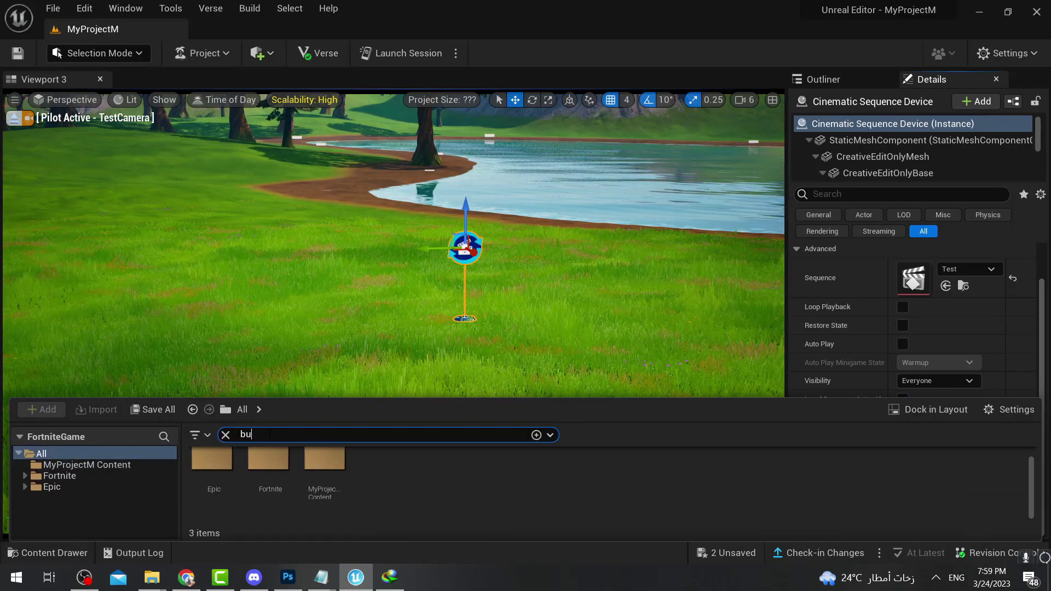
type("button")
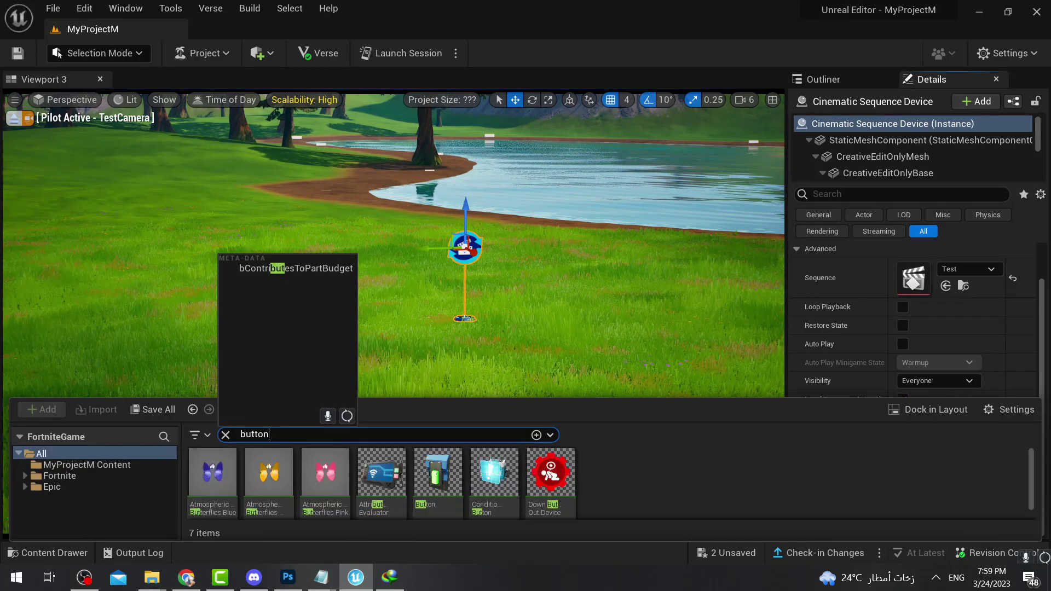
left_click_drag(214, 475, 379, 278)
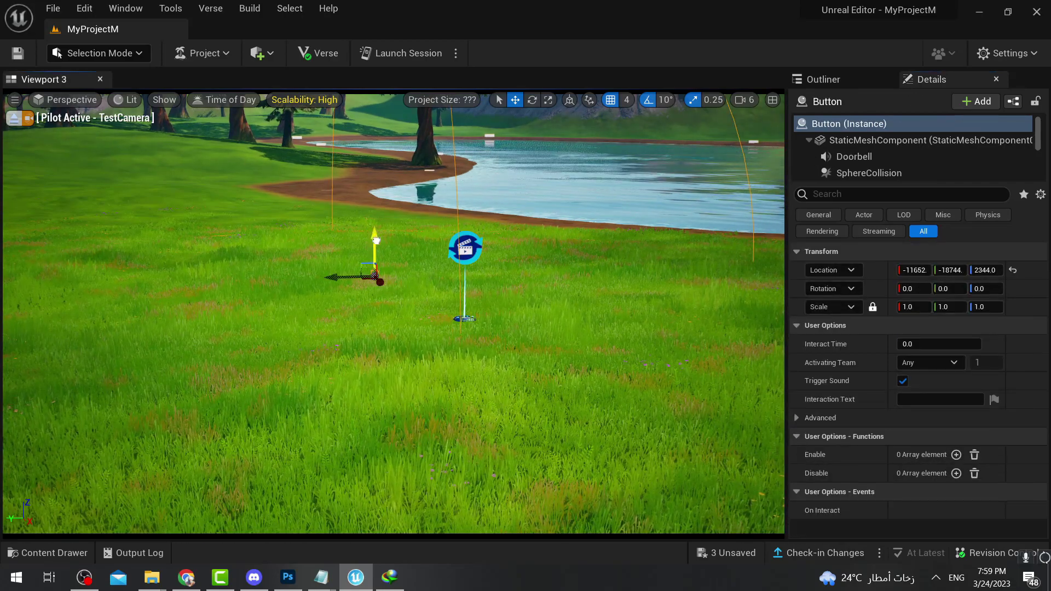
left_click_drag(377, 239, 381, 209)
key("f")
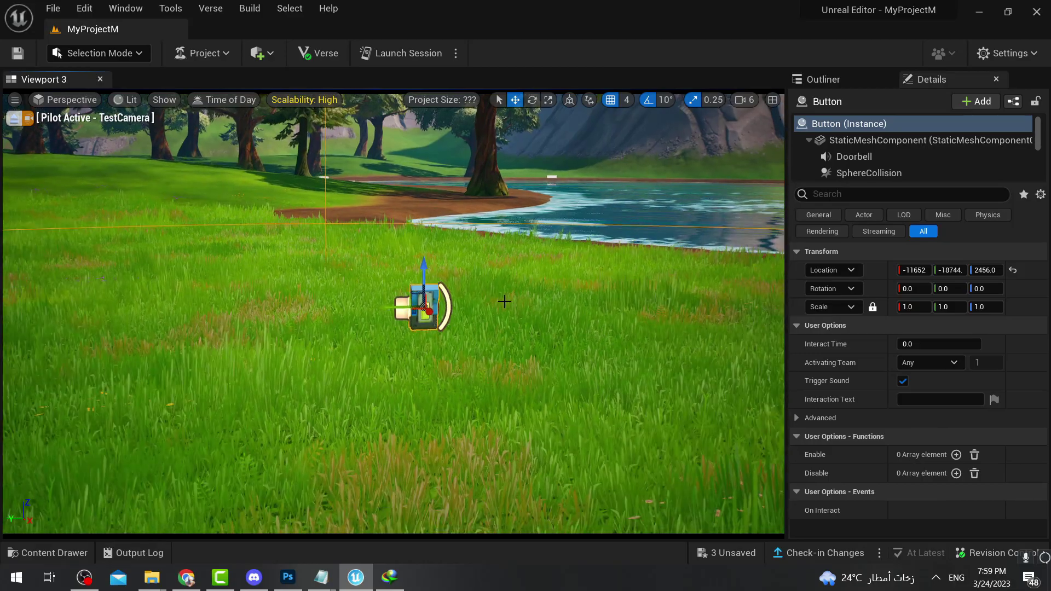
scroll(516, 314, "down", 5)
right_click_drag(406, 305, 430, 324)
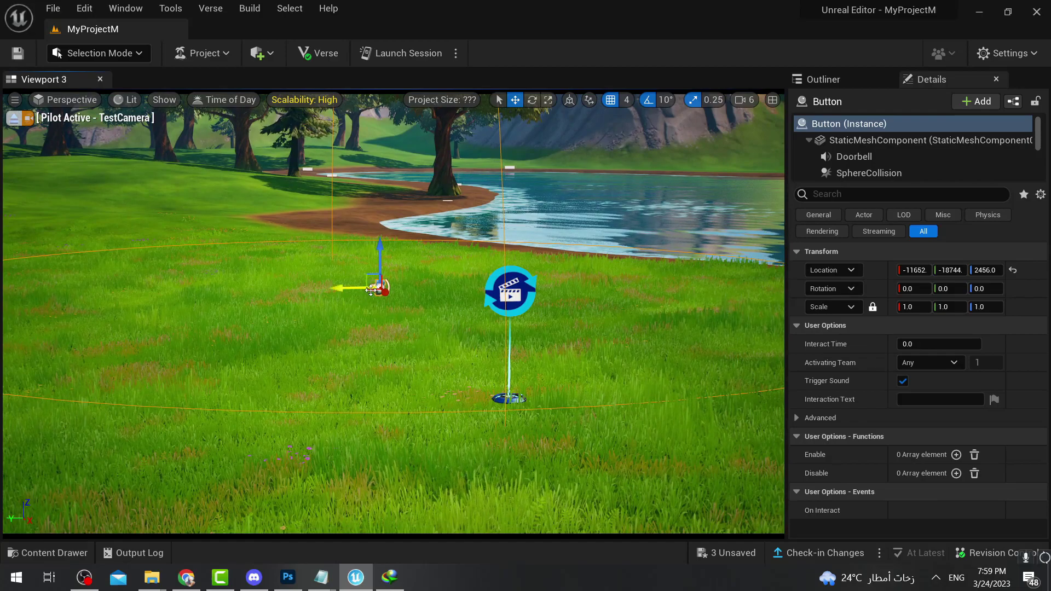
Add a Play Function binding to the Cinematic Sequence Device, pick the placed Button as its actor, and set the event to On Interact
left_click(515, 296)
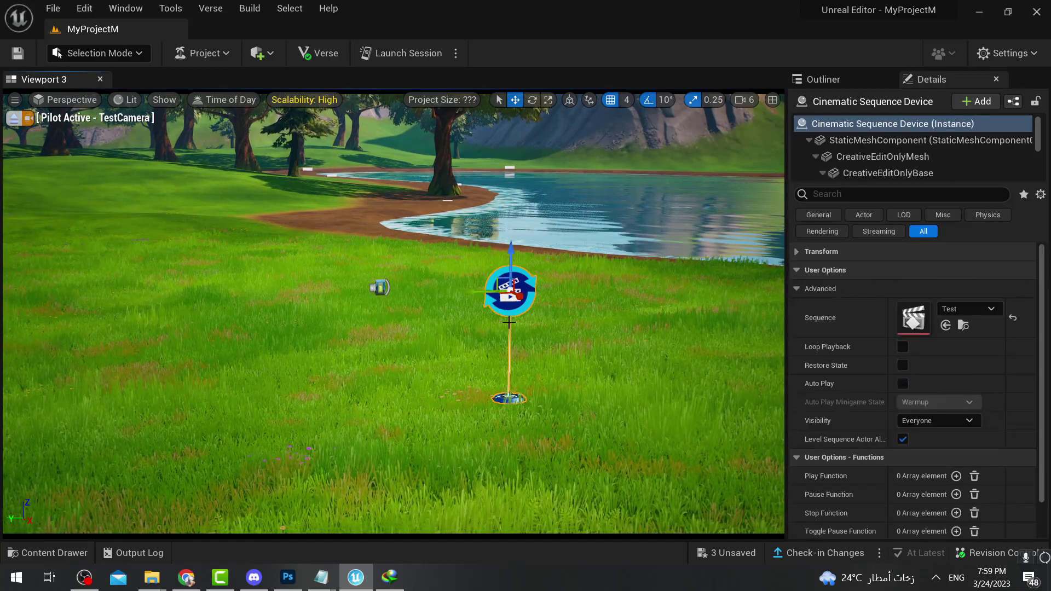
scroll(916, 463, "down", 2)
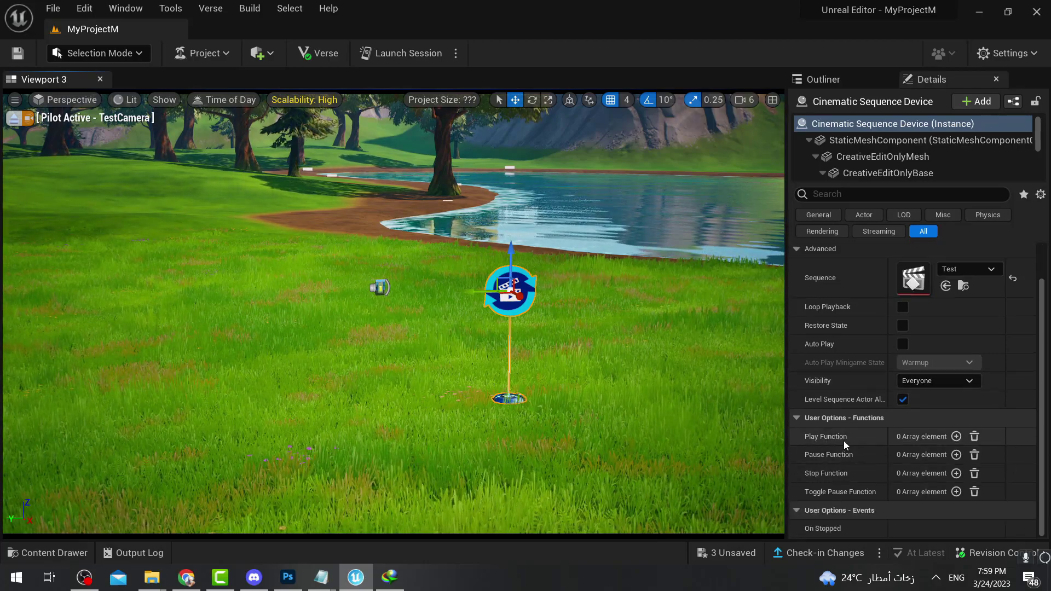
left_click(956, 436)
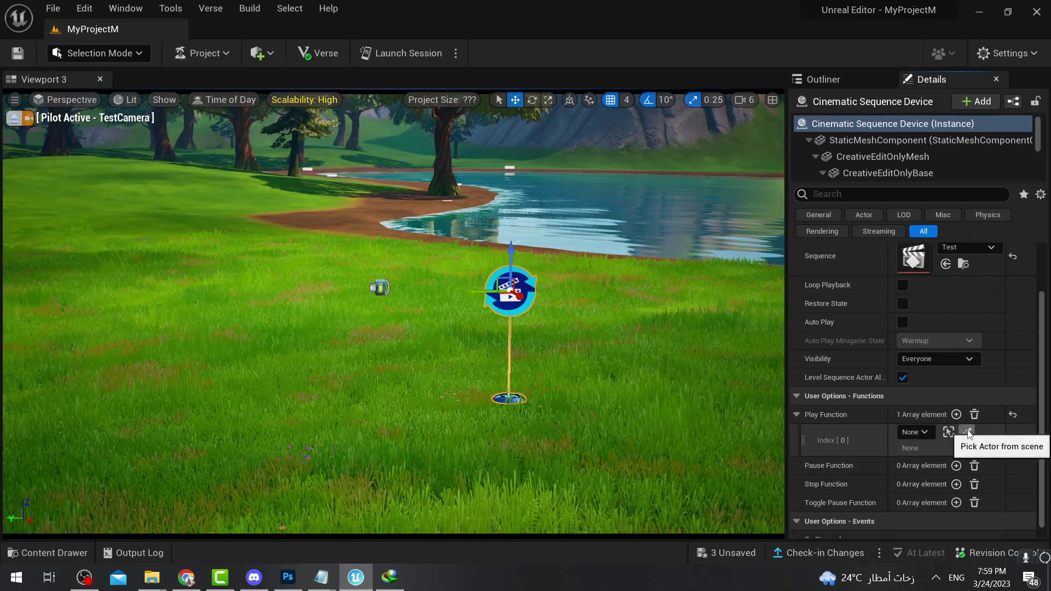
left_click(967, 432)
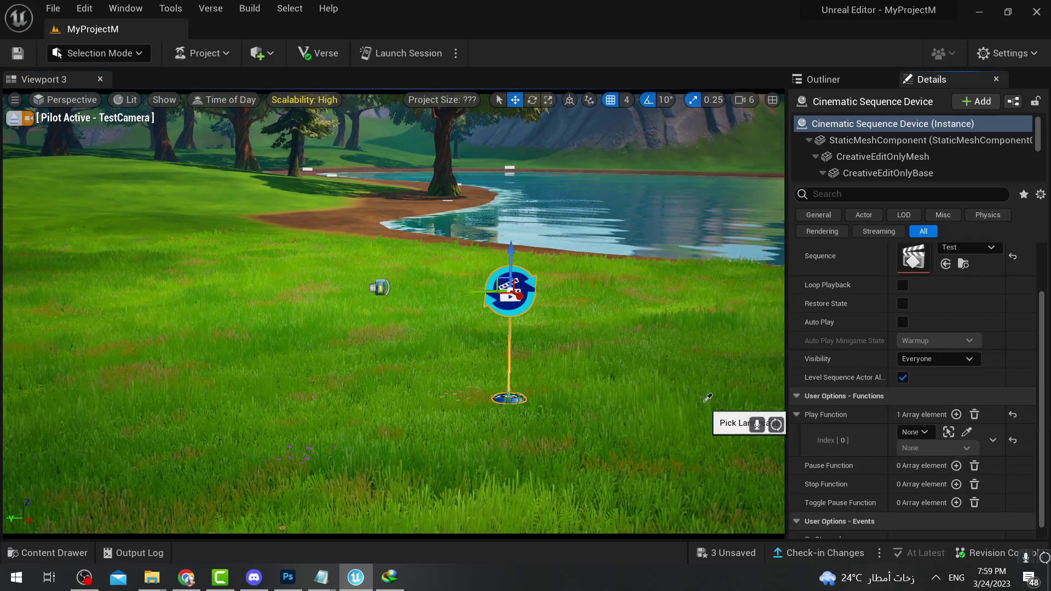
left_click(382, 286)
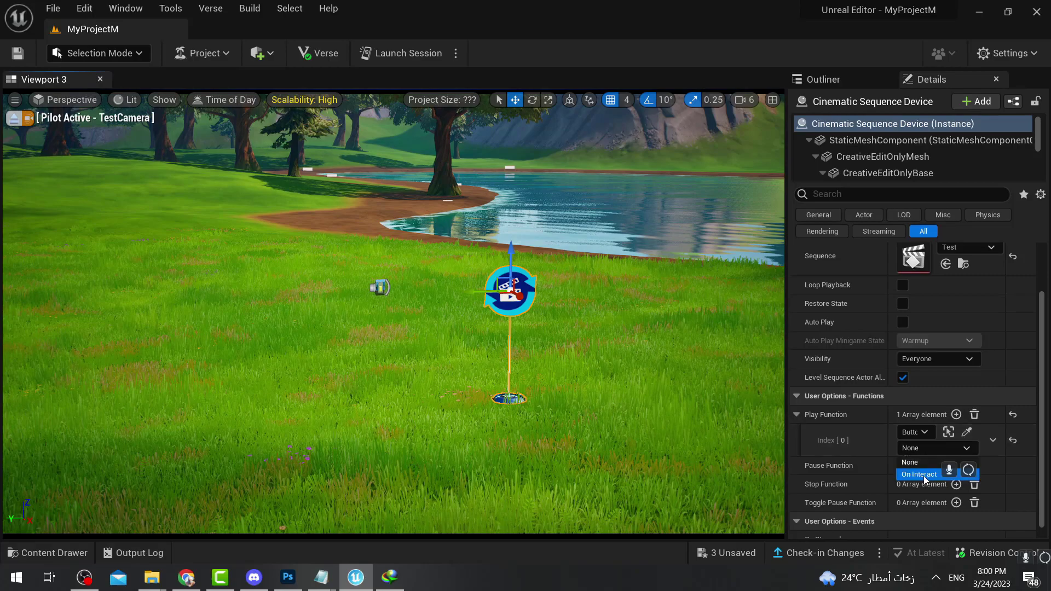
left_click(922, 475)
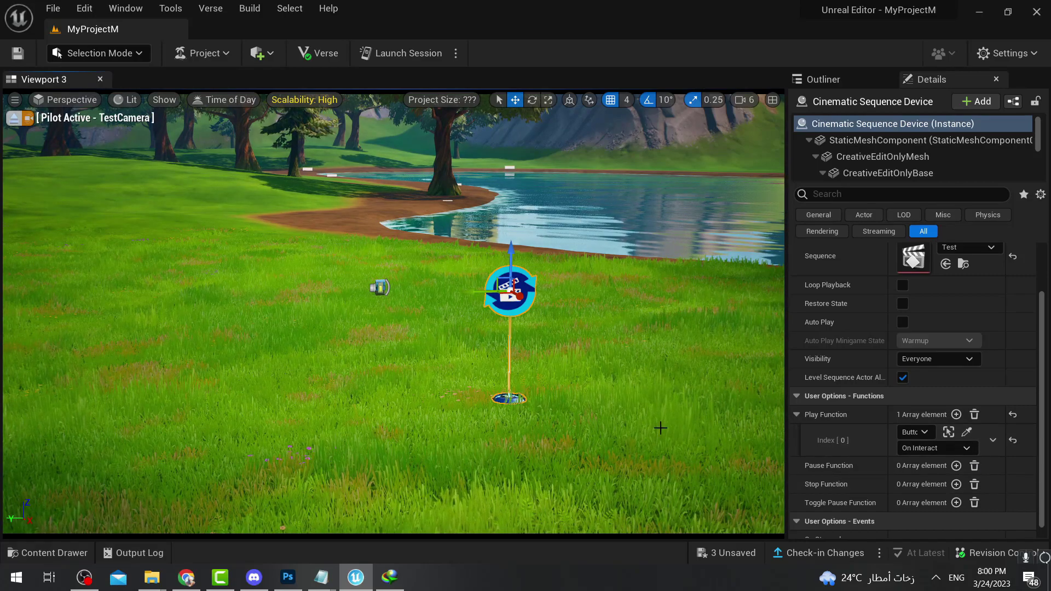